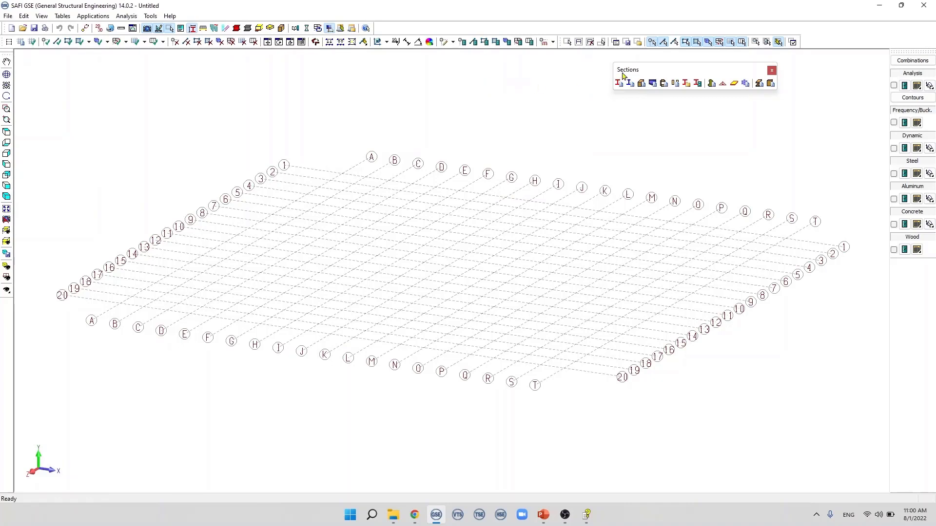
Create a new built-up section of the type I Shape with C Cap
click(665, 84)
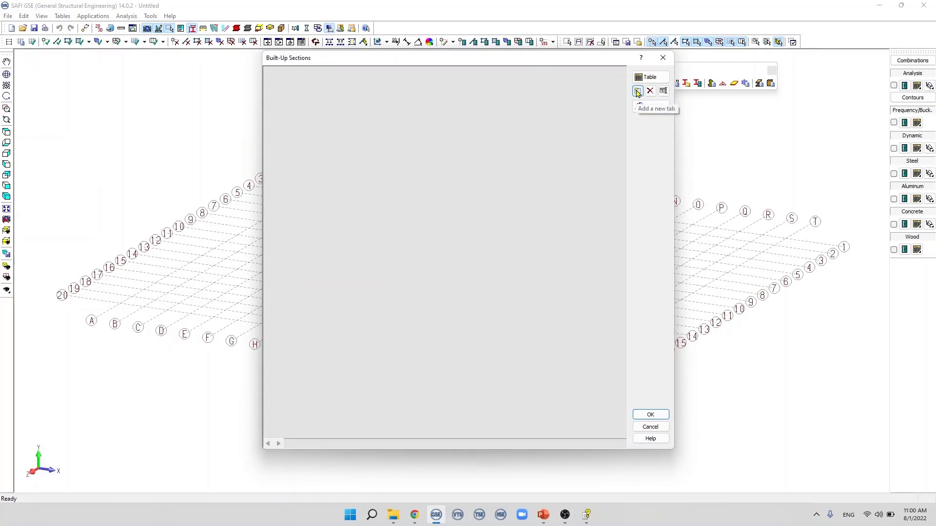
click(637, 91)
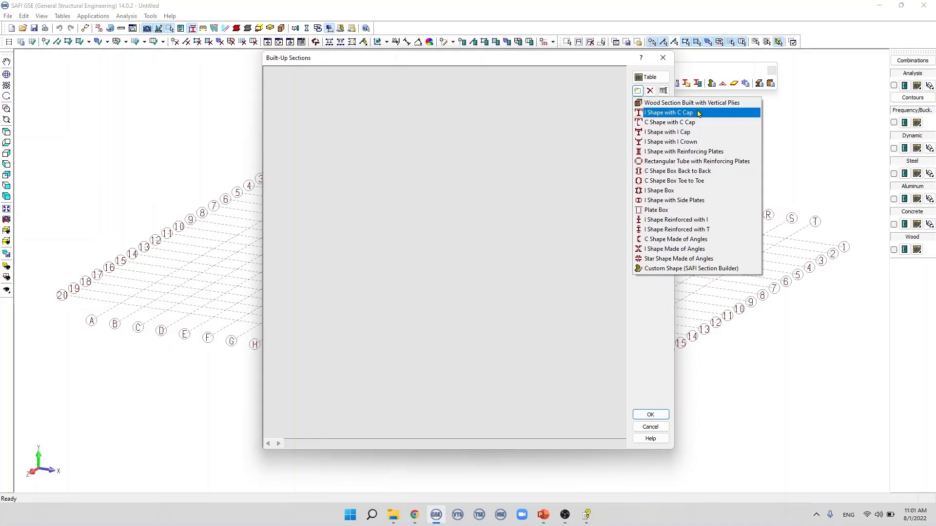
click(699, 114)
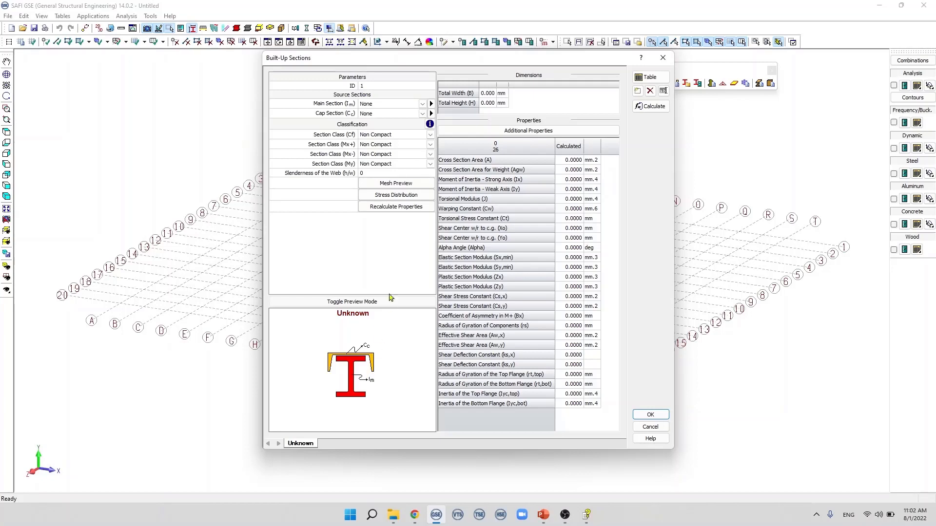
Add the standard W410x67 section from the CISC (2017) library in 350W and assign it as the main section
click(423, 104)
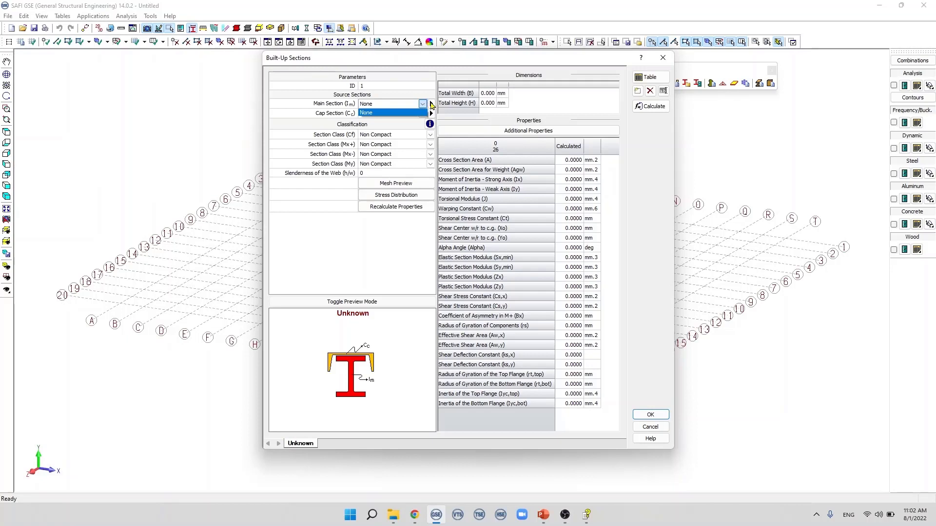
click(432, 104)
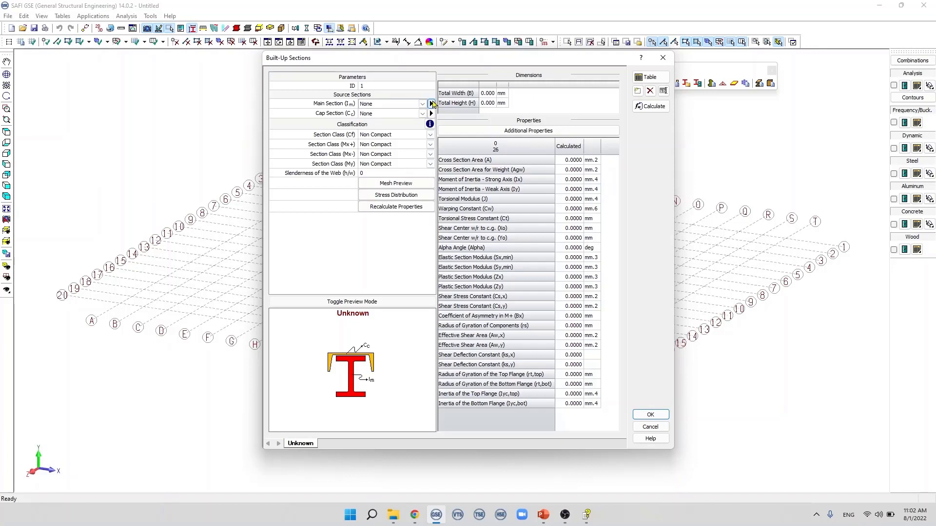
click(431, 104)
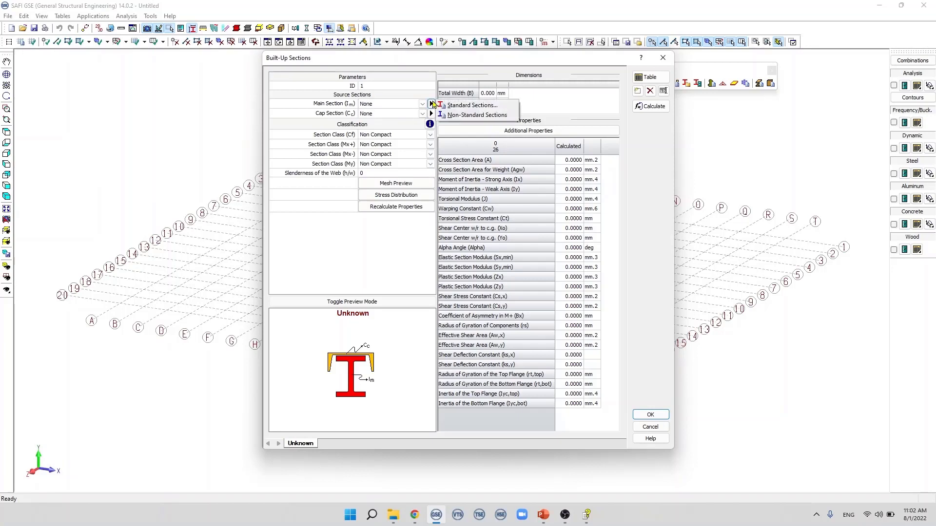
click(477, 108)
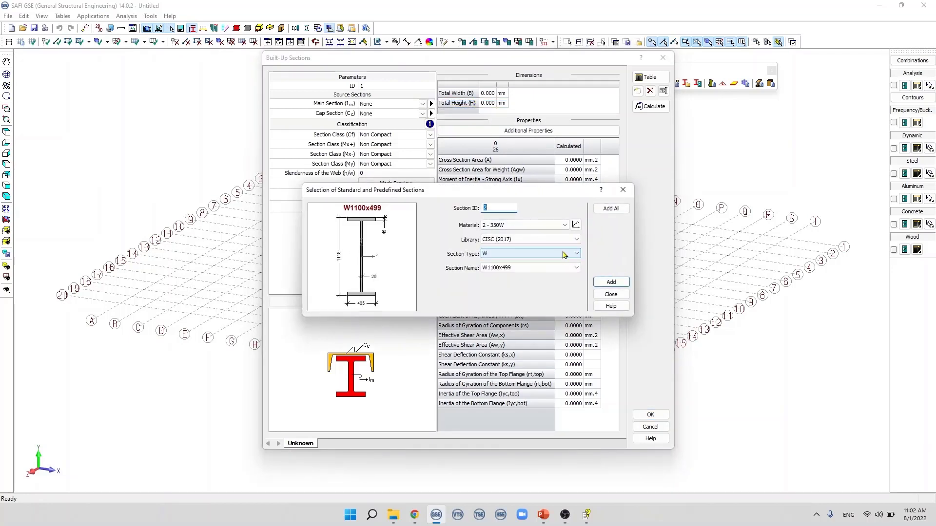
click(539, 252)
click(532, 269)
click(513, 366)
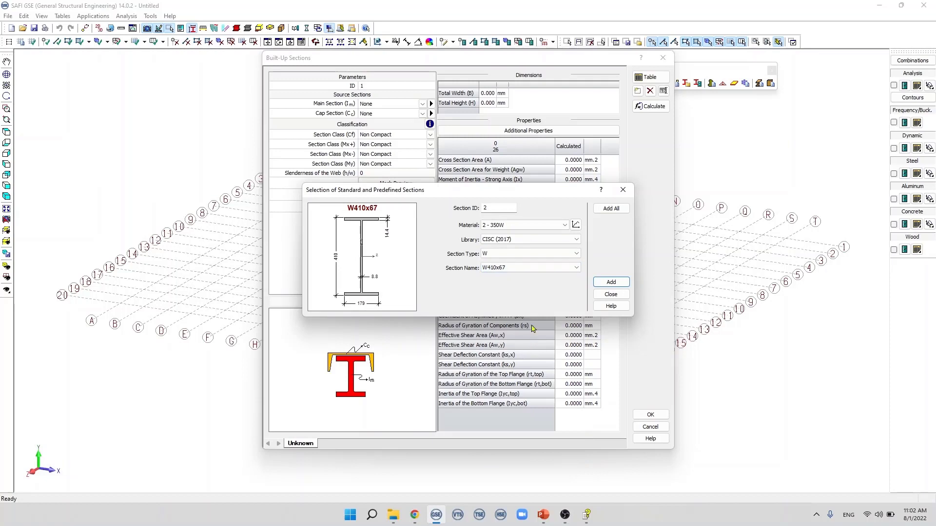
click(603, 285)
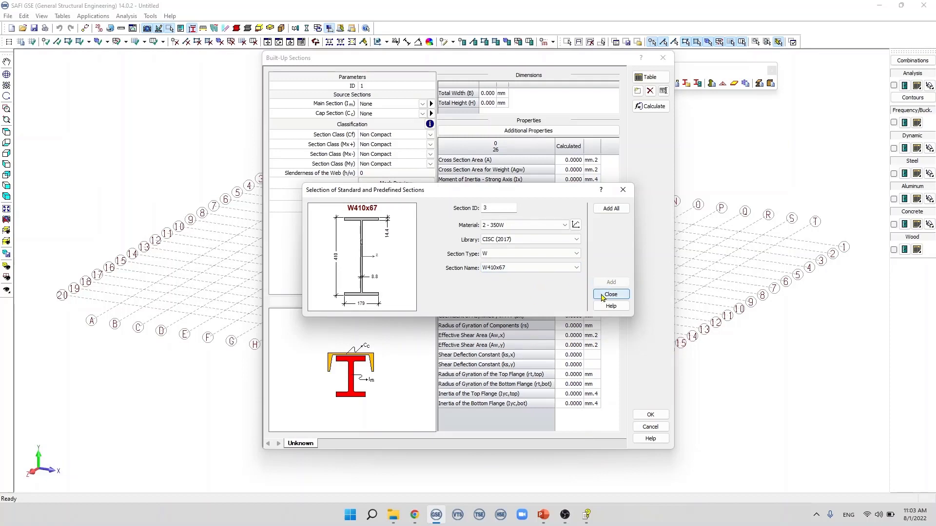
click(610, 295)
click(416, 104)
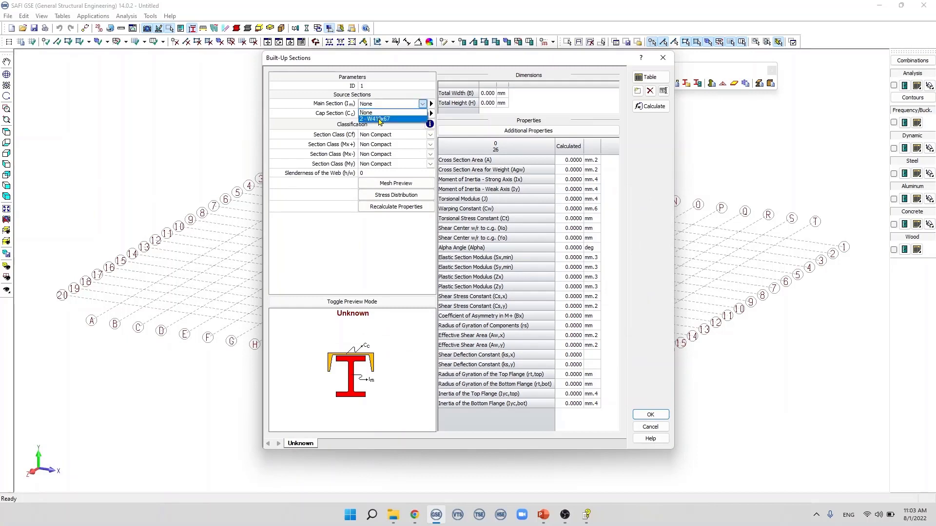
click(382, 119)
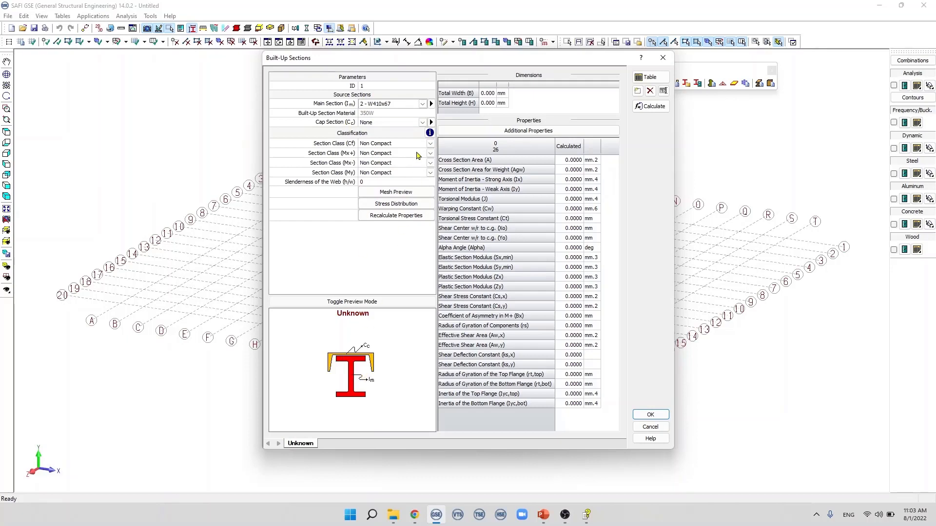
Add the standard C230x20 channel from the CISC (2017) library in 350W and assign it as the cap section
click(431, 123)
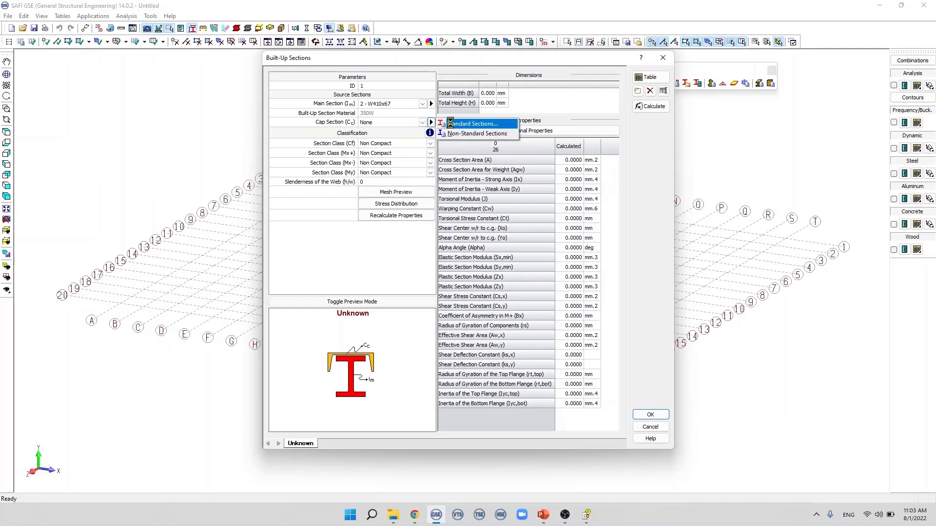
click(472, 123)
click(519, 254)
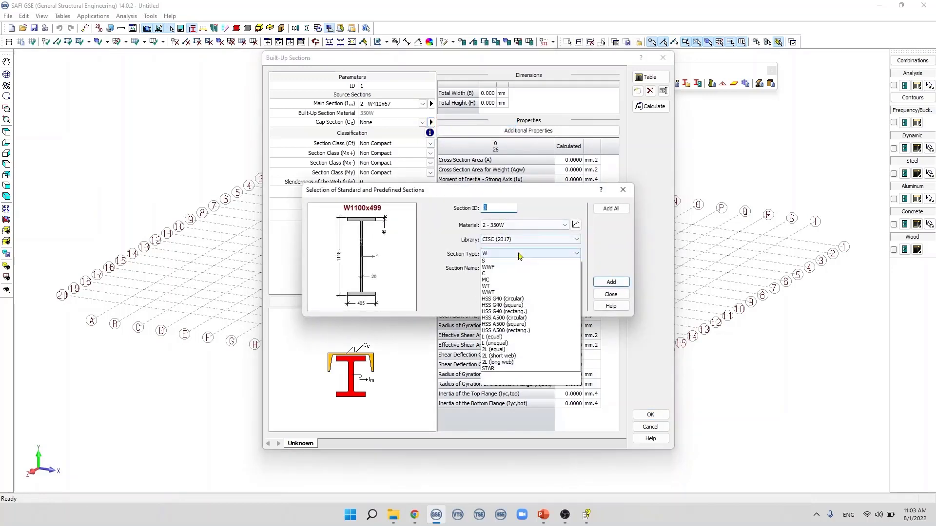
click(504, 294)
click(508, 268)
click(528, 355)
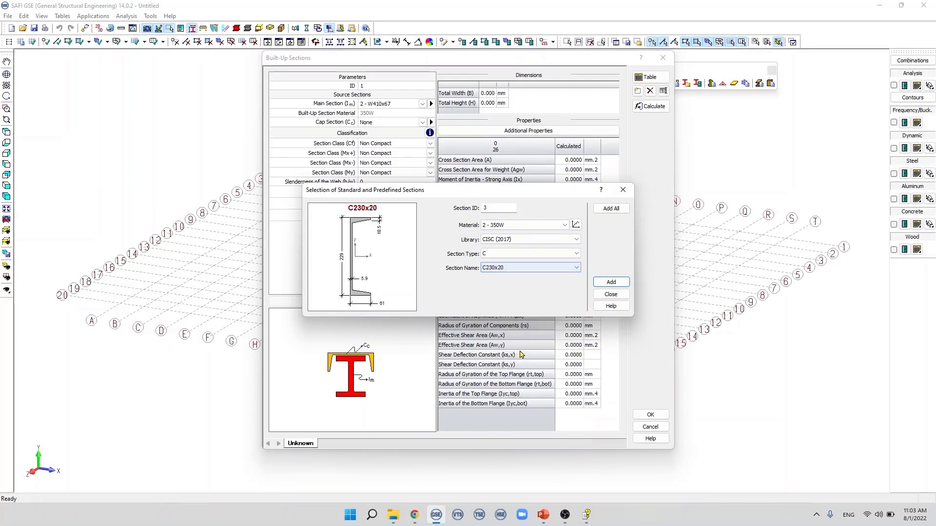
click(611, 282)
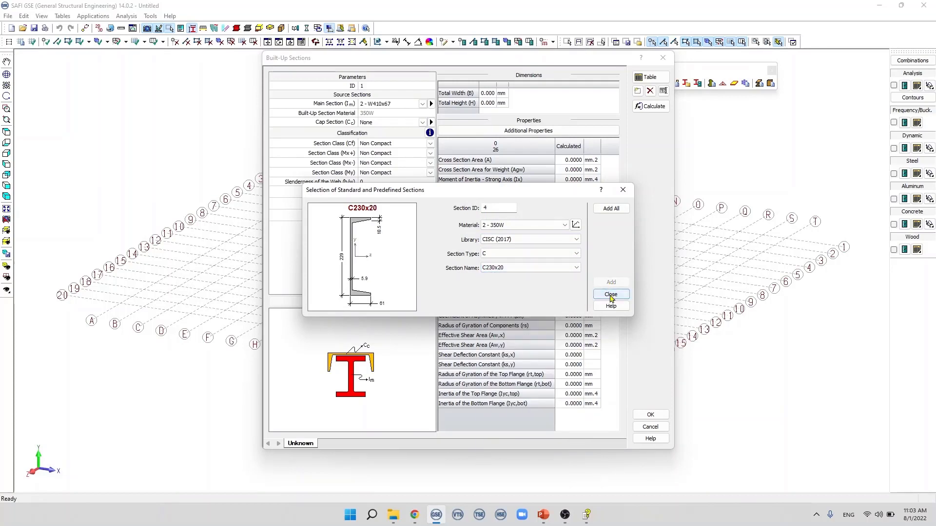
click(610, 296)
click(390, 123)
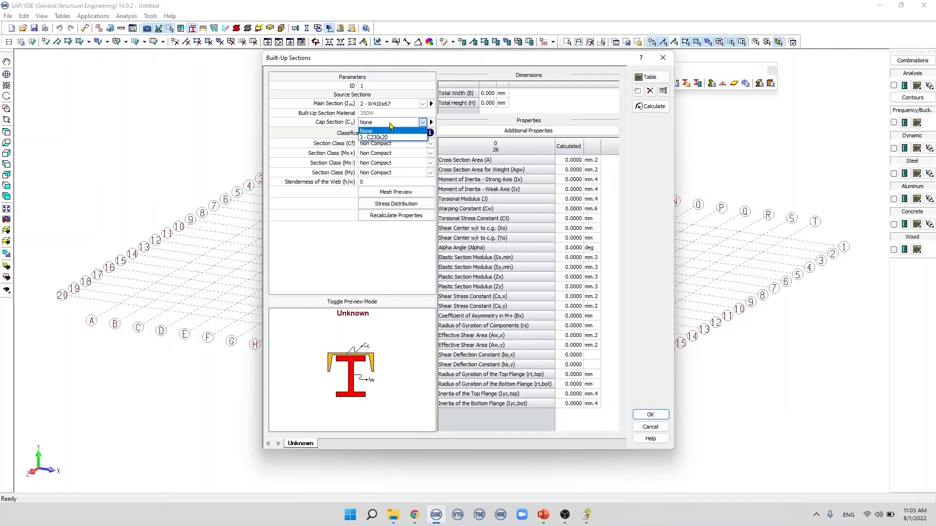
click(382, 138)
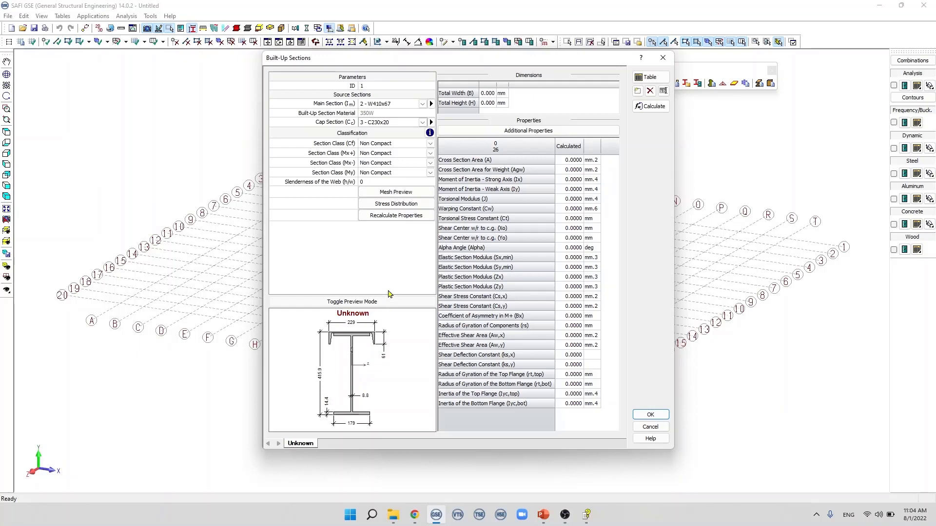
Recalculate the built-up section's properties, rename the section "I Shape with C" and accept it
click(400, 216)
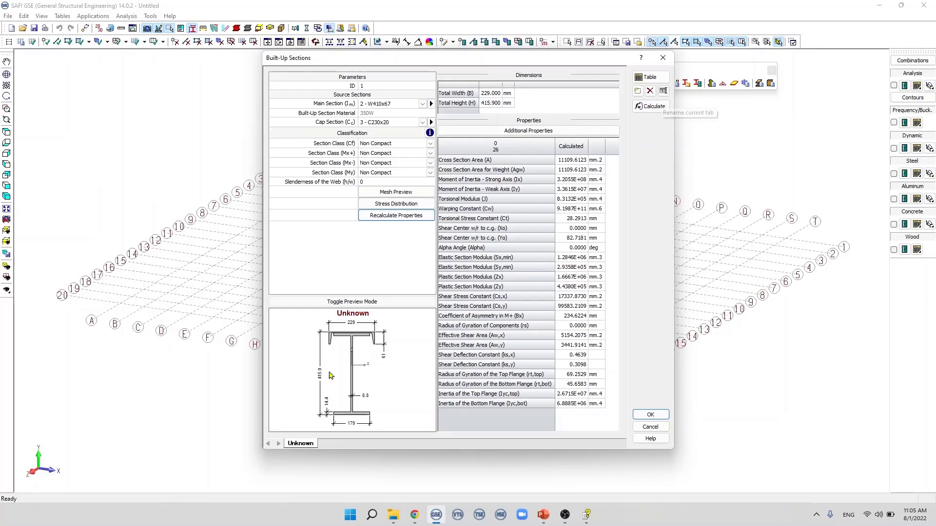
double_click(301, 444)
key(BackSpace)
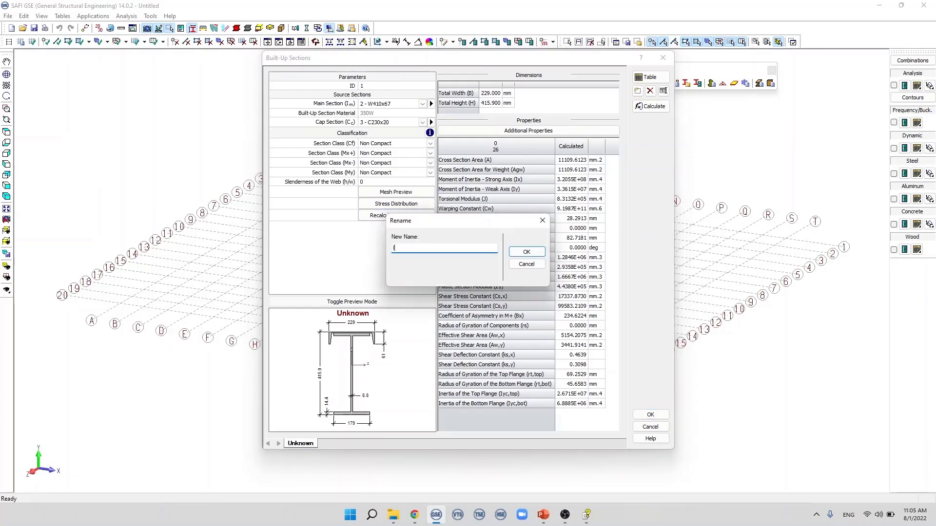
text(Shape)
key(Return)
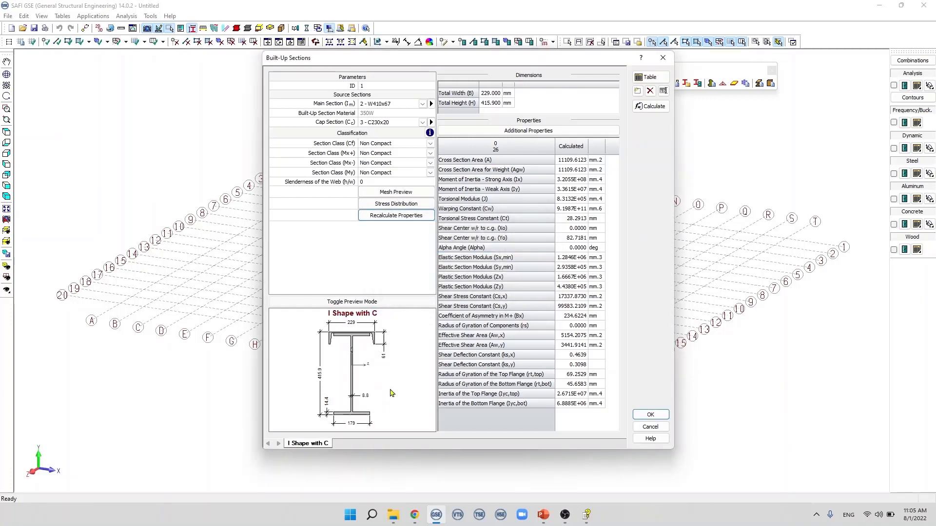
click(656, 417)
Draw a 7000 mm member along grid line A, starting at grid line 1
click(57, 42)
click(343, 173)
click(261, 221)
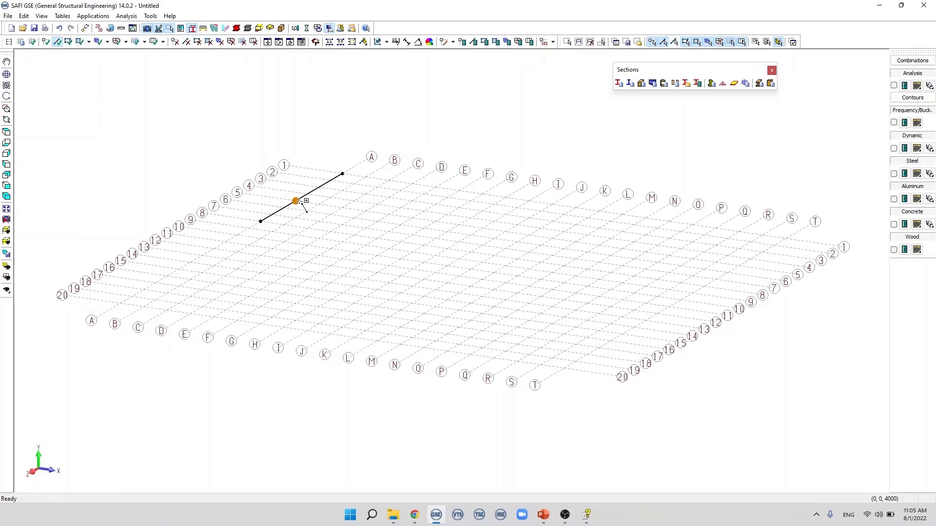
Assign the section shape "1 - I Shape with C - [350W]" to the new member on grid line A
scroll(302, 204, up, 5)
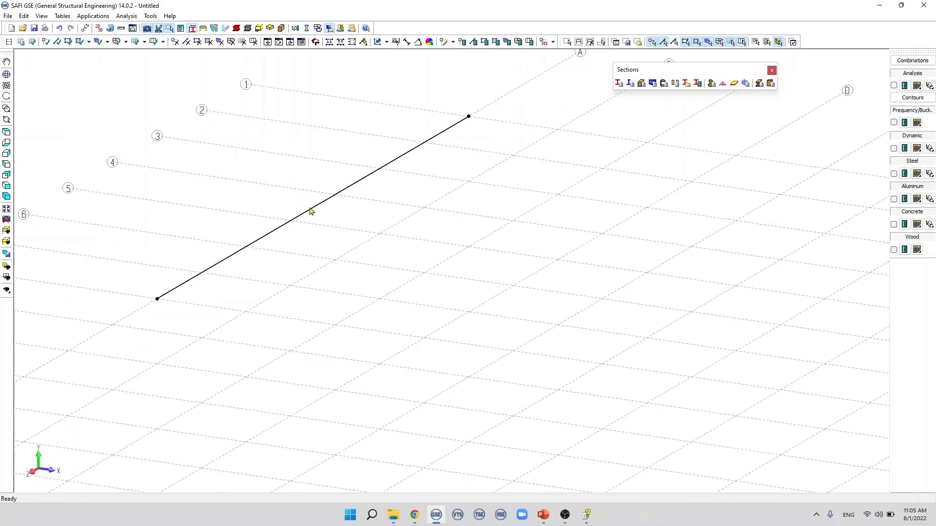
click(310, 210)
click(408, 161)
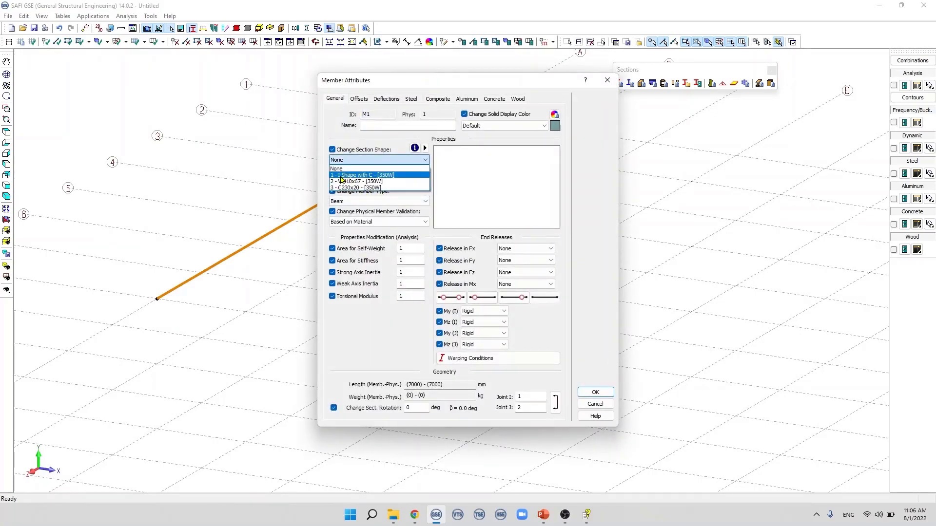
click(383, 175)
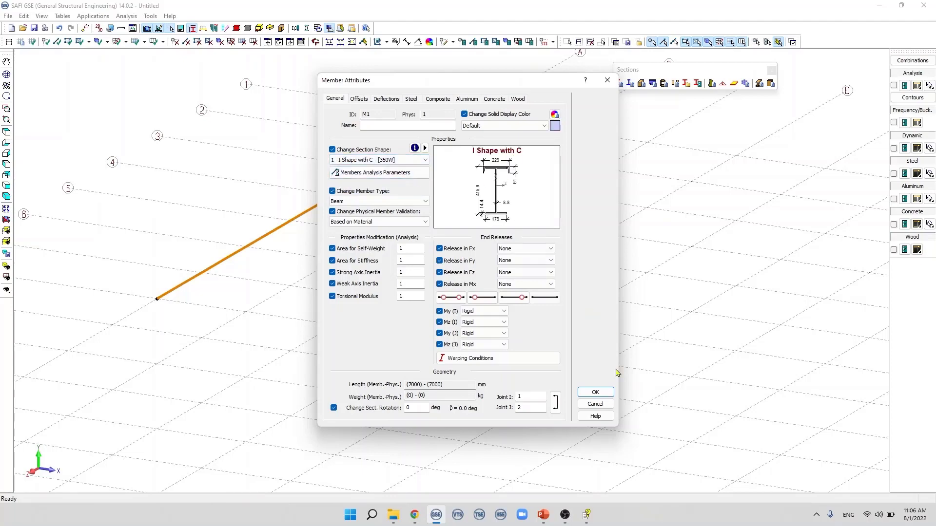
click(603, 392)
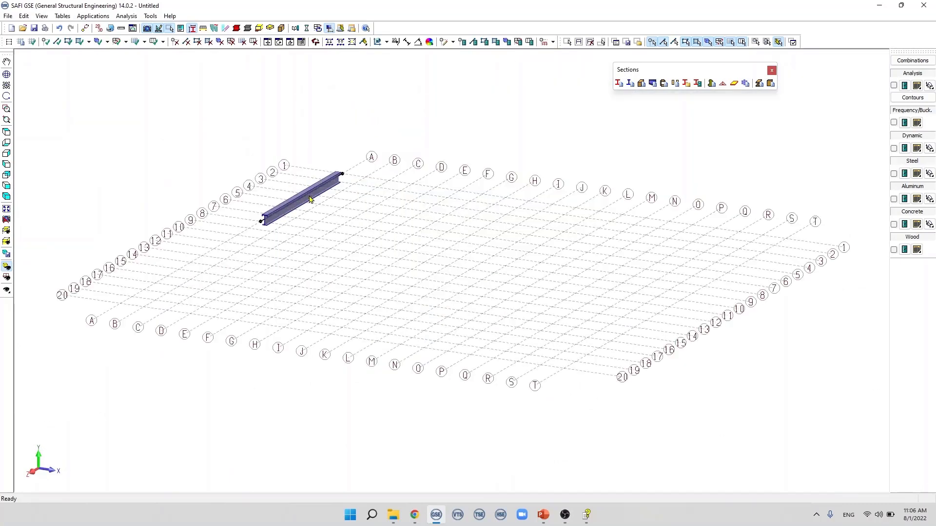
Open the built-up section's details from the member's attributes and examine its mesh preview around the cap
click(310, 198)
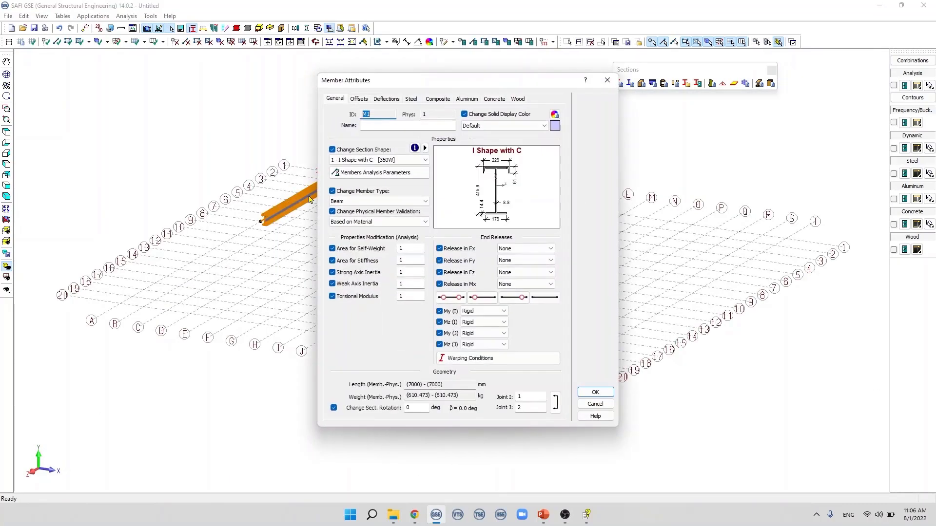
click(413, 148)
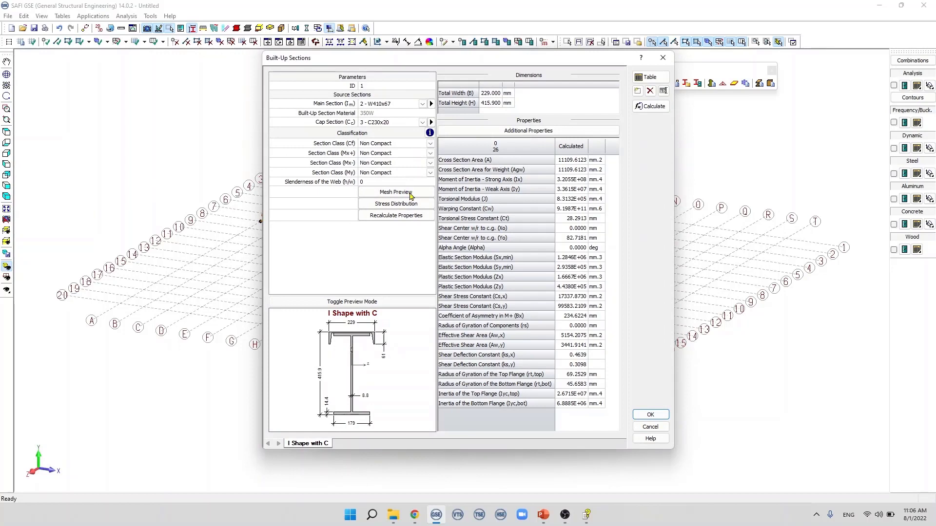
click(410, 193)
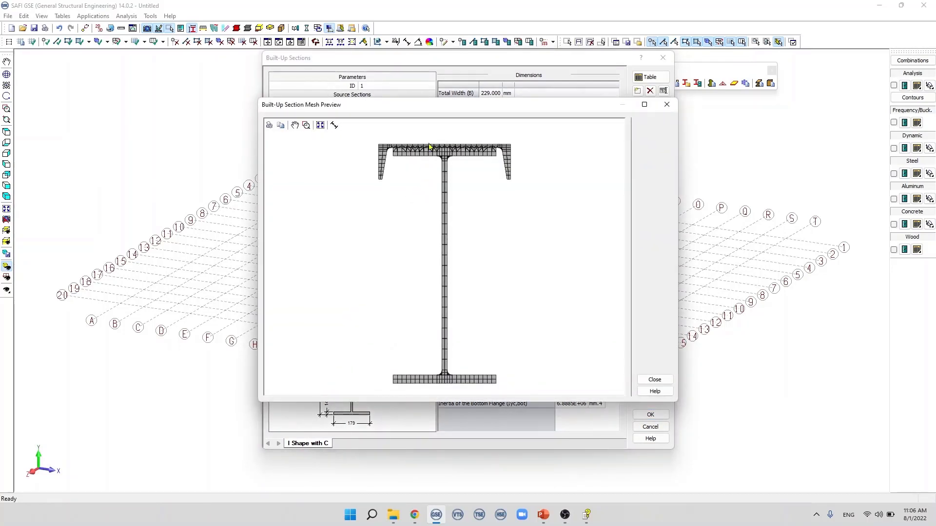
scroll(444, 170, up, 3)
scroll(442, 154, down, 1)
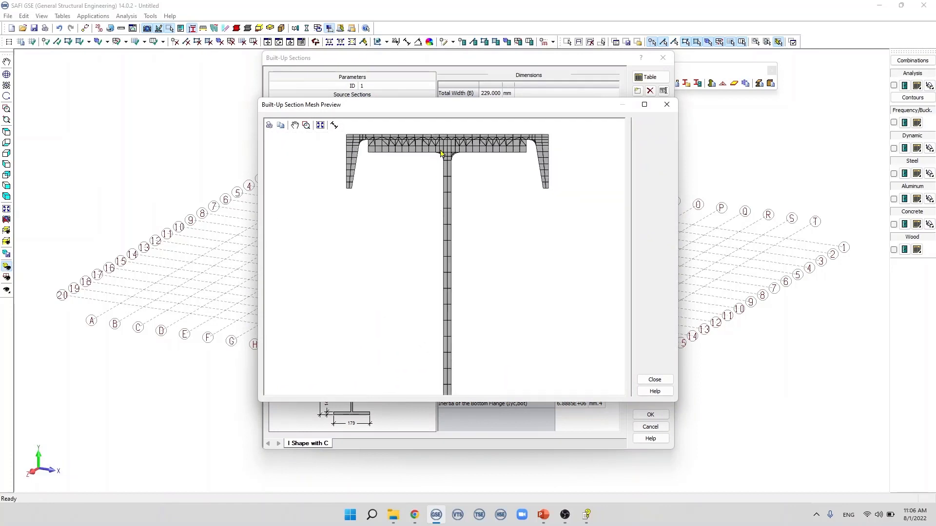
scroll(441, 154, down, 2)
click(648, 380)
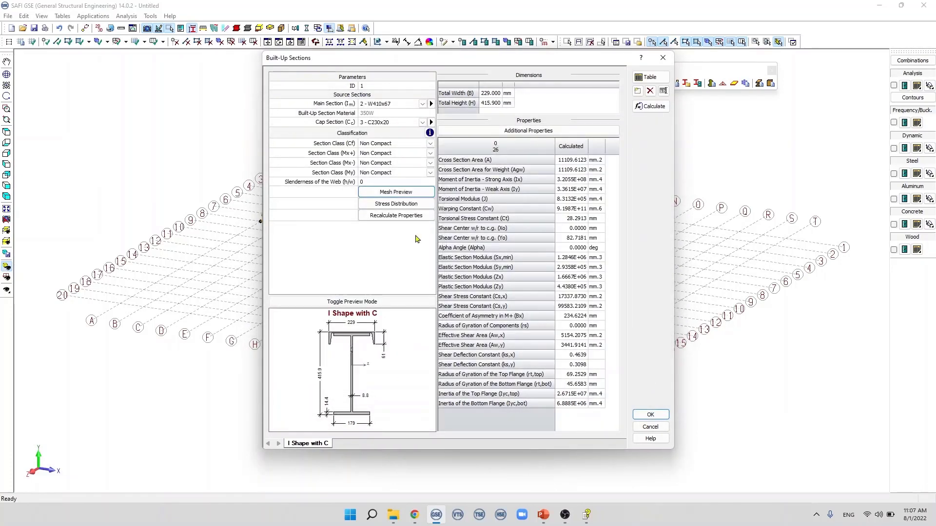
Set the section classes for Cf, Mx+, Mx- and My to Compact
click(413, 144)
click(413, 147)
click(412, 152)
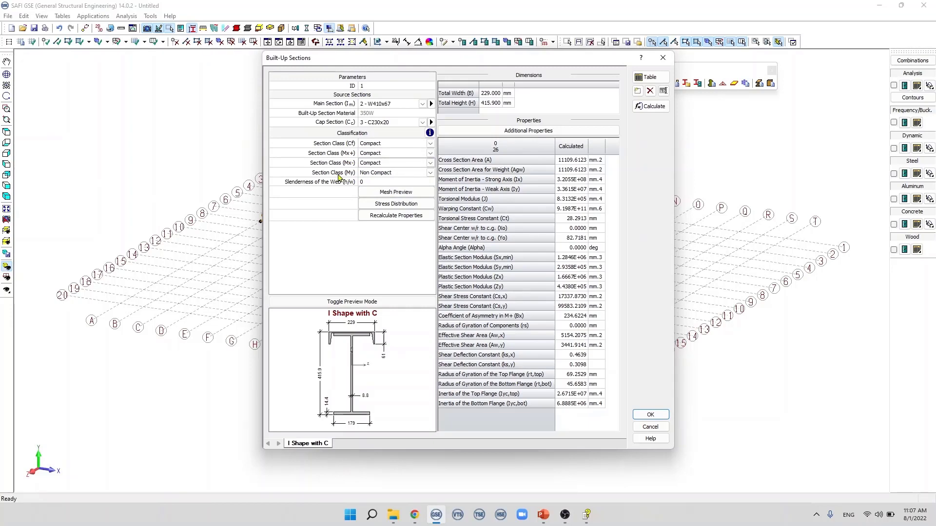
click(384, 173)
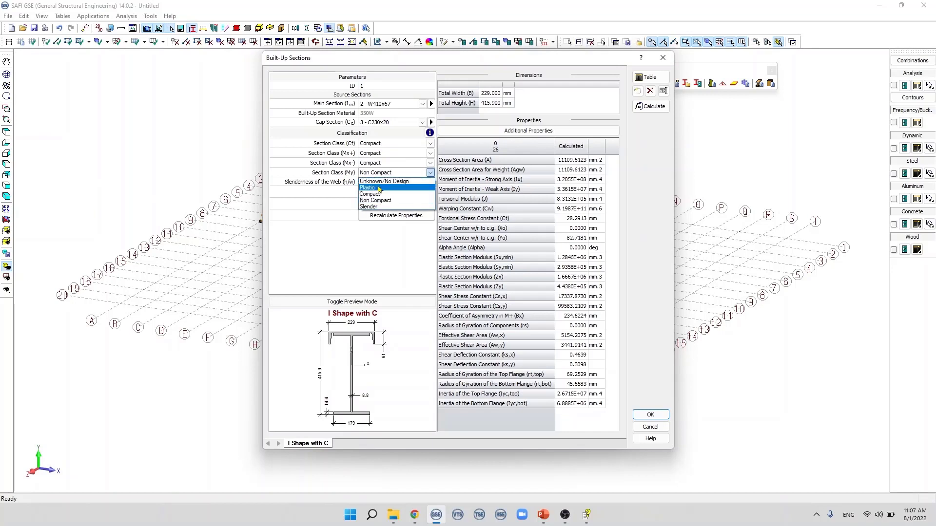
click(377, 195)
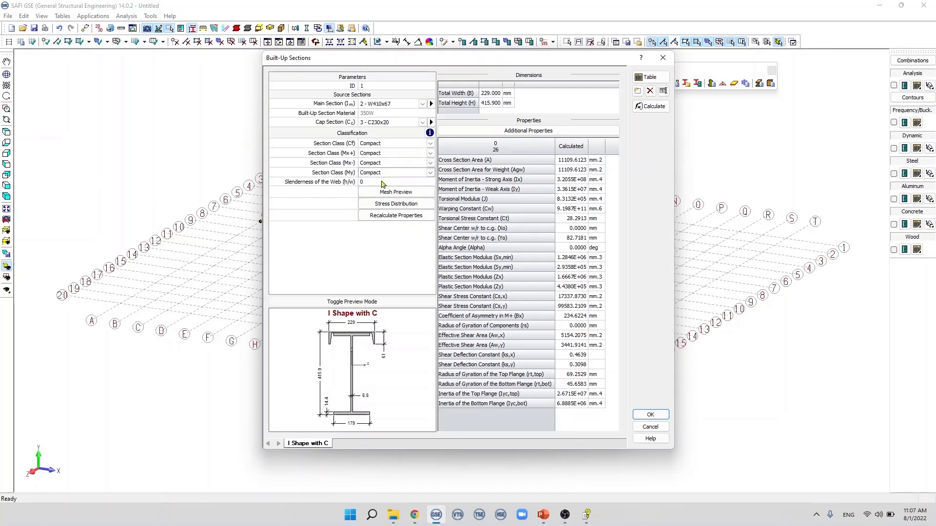
Change the section class for Cf to Slender
click(385, 143)
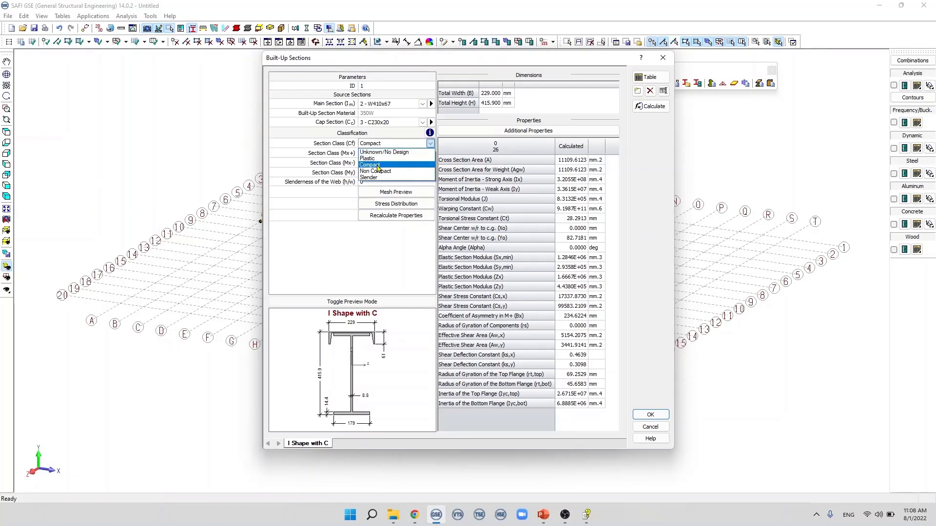
click(378, 177)
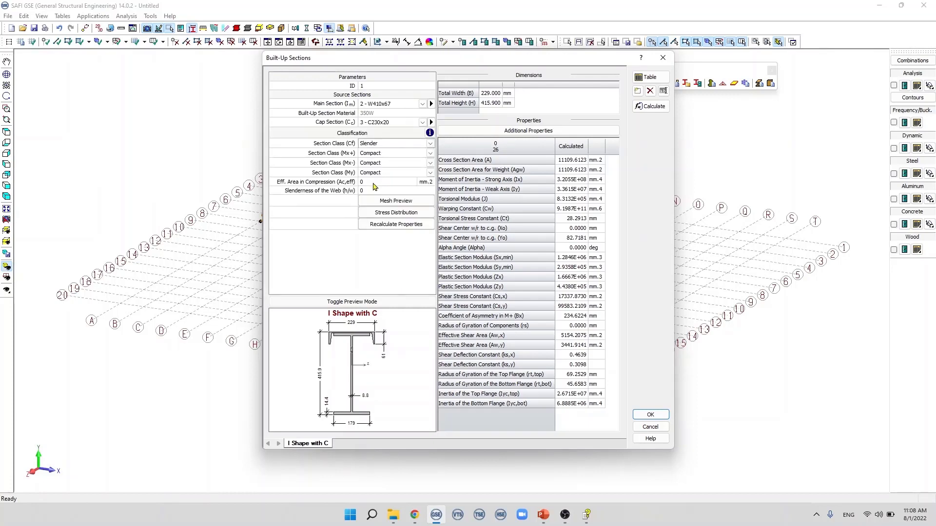
Start editing the effective area in compression (Ac,eff) of the I Shape with C section
click(374, 183)
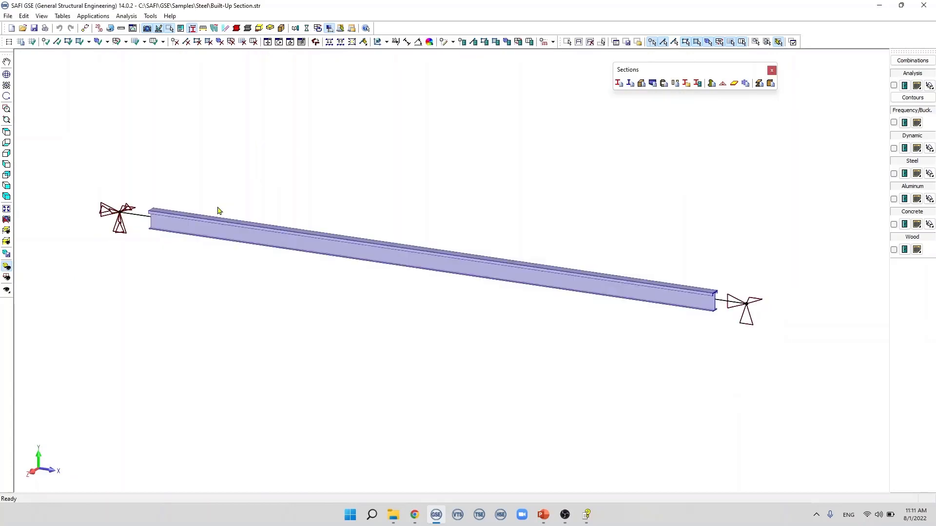
Display the basic load "1 - Uniform" with its intensity on the beam
click(7, 276)
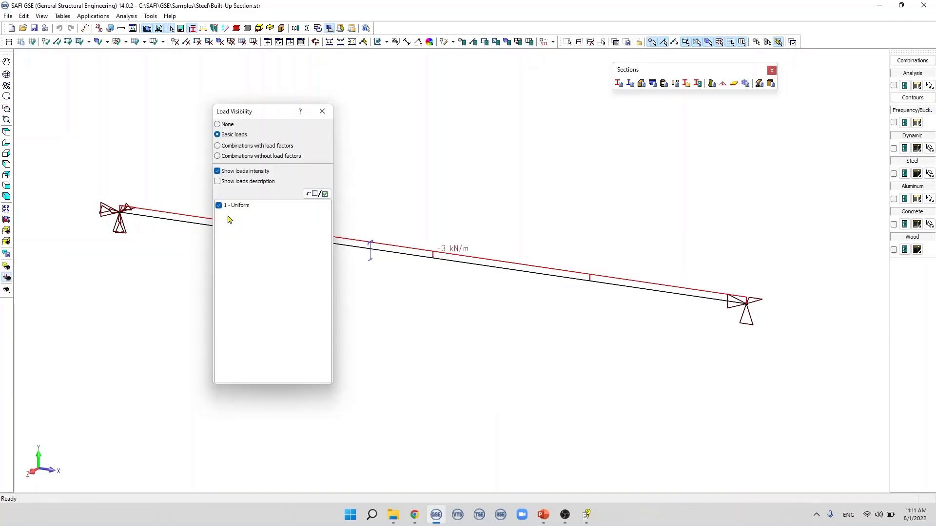
click(322, 112)
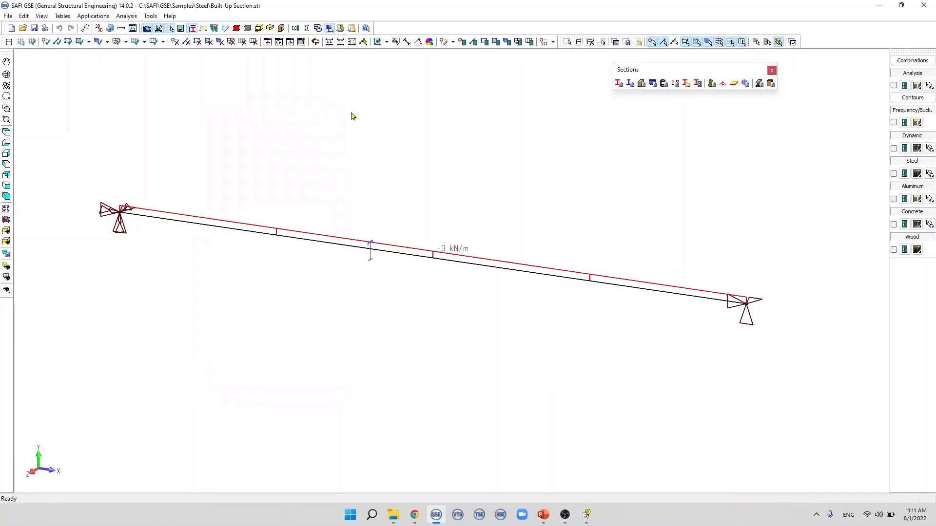
Run the Static Linear analysis with steel verification to CSA S16-09/CSA S136-16 enabled
click(306, 29)
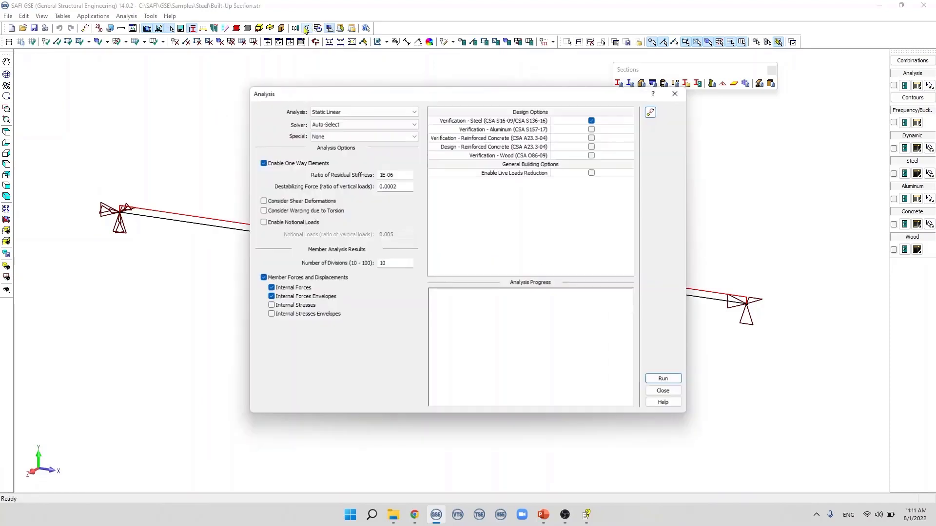
key(Return)
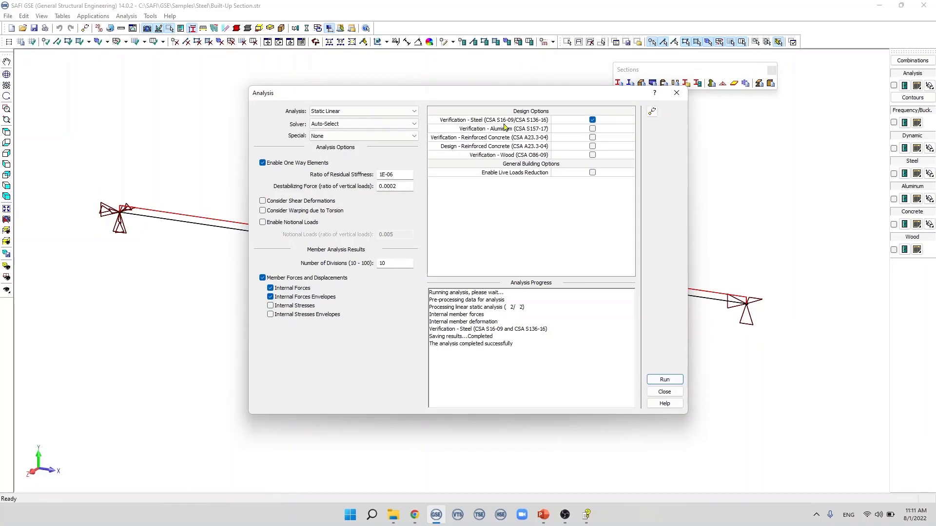
click(665, 392)
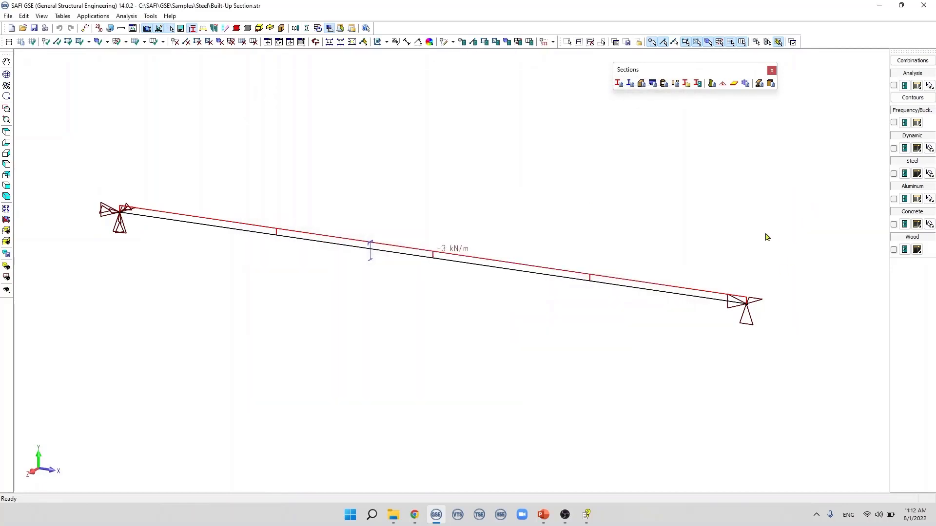
Turn on the steel results display and view the Compression and Tension limit states on the beam
click(893, 175)
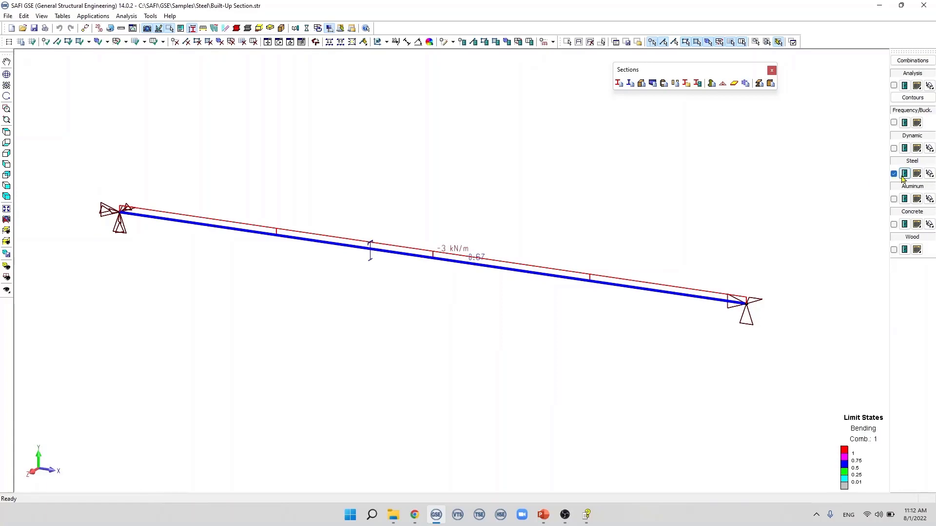
click(904, 176)
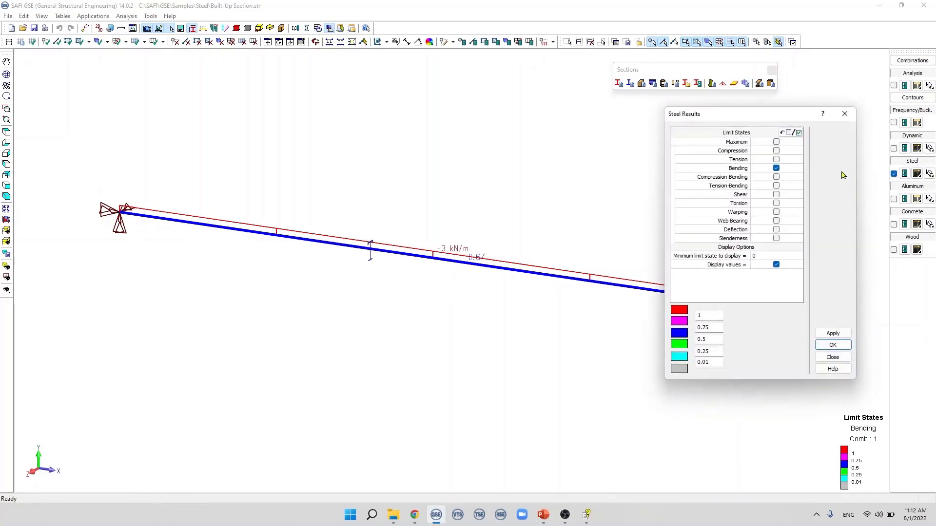
click(776, 168)
click(833, 333)
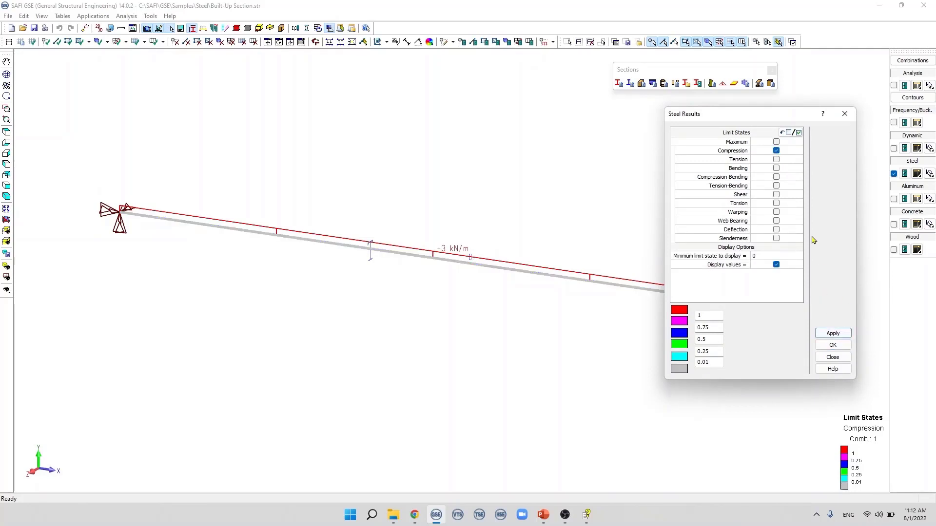
click(777, 160)
click(832, 333)
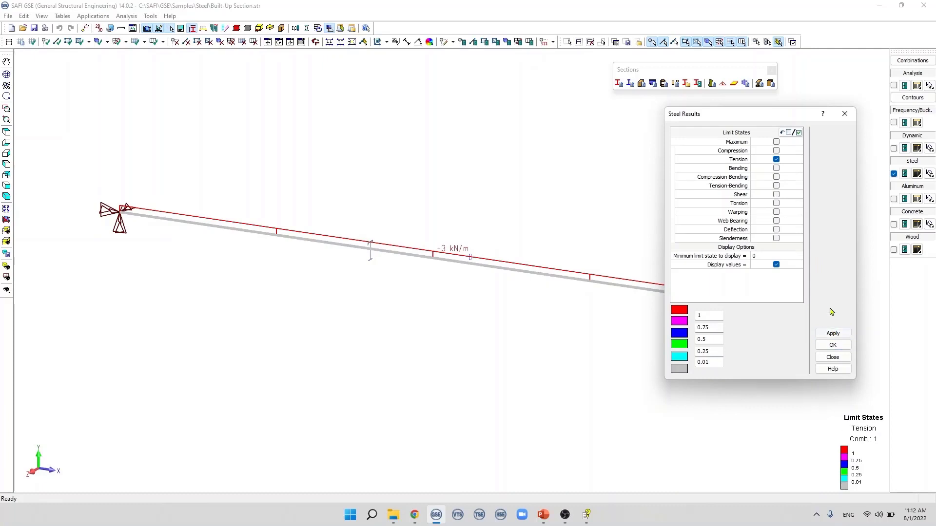
View the beam's steel results for the Bending and Compression-Bending limit states
click(776, 168)
click(833, 334)
click(776, 177)
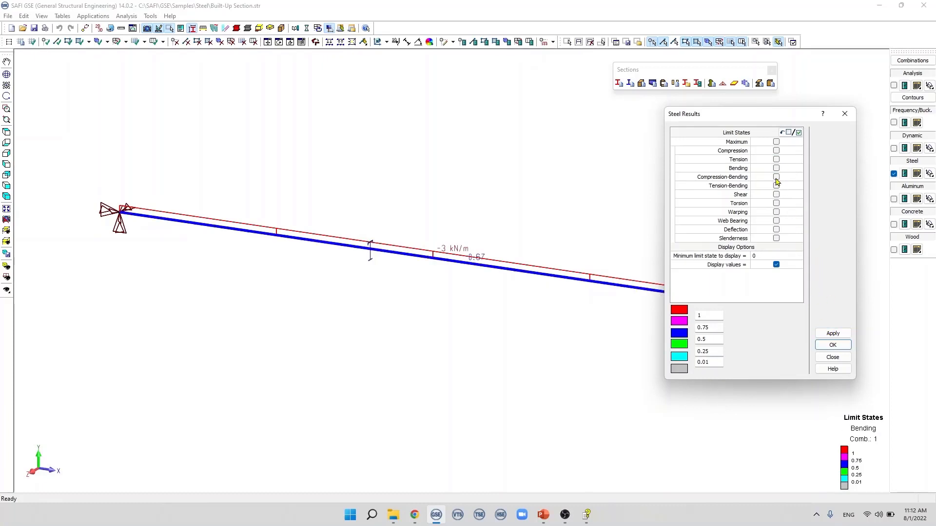
click(776, 177)
click(833, 333)
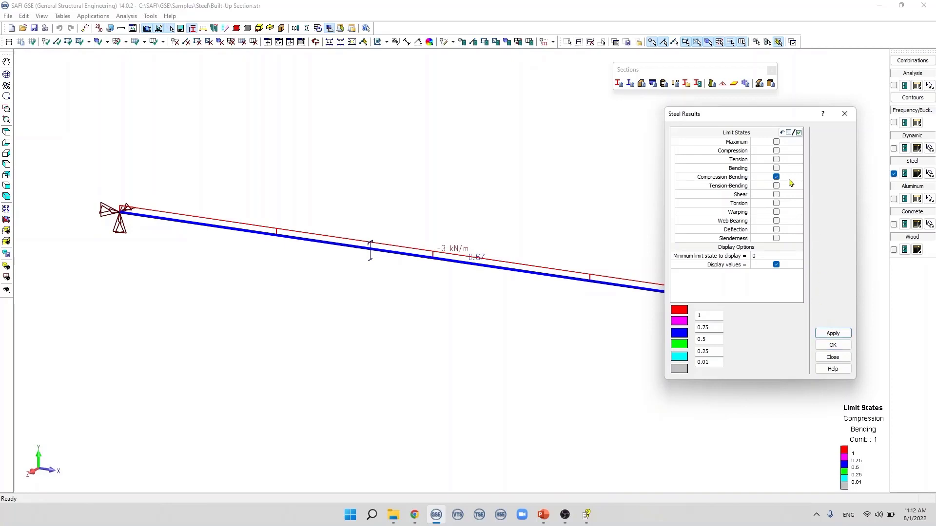
View the beam's steel results for the Shear and Torsion limit states
click(777, 194)
click(833, 334)
click(777, 195)
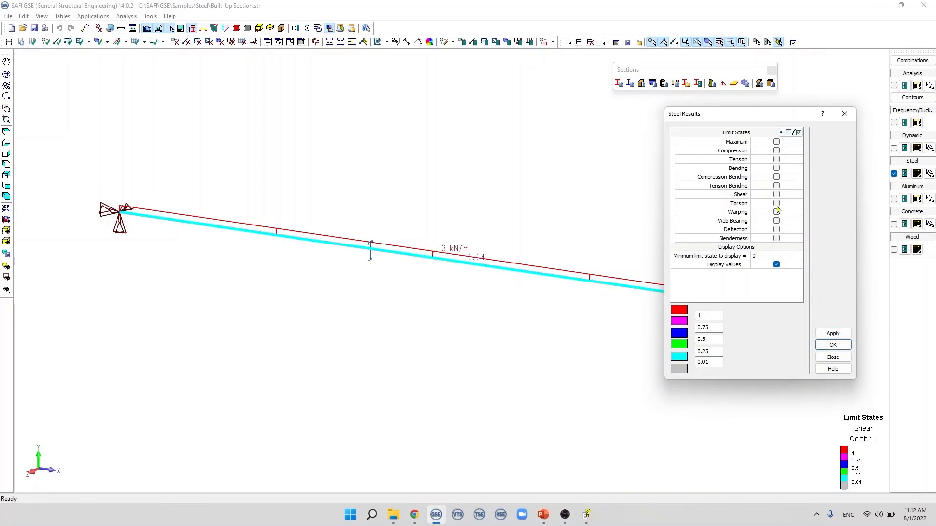
click(776, 203)
click(833, 333)
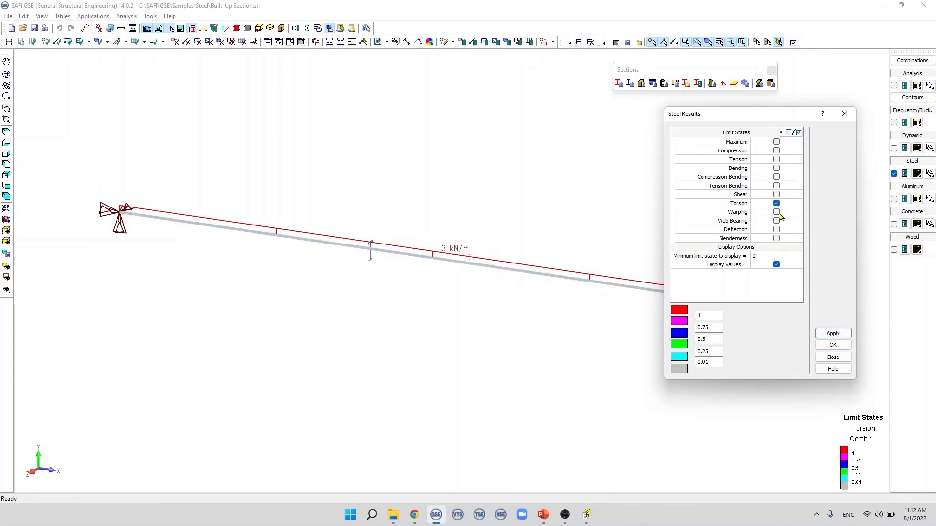
click(776, 204)
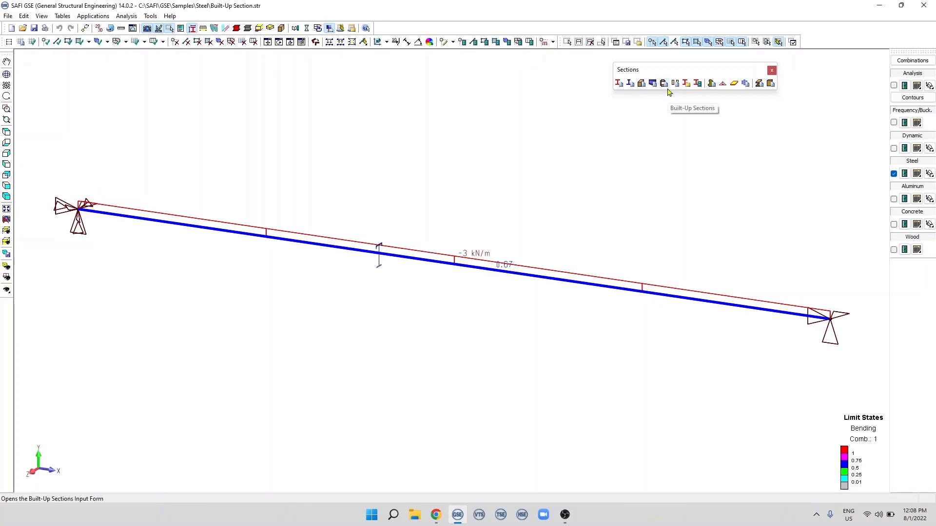
Add a new Custom Shape (SAFI Section Builder) to the built-up sections
click(665, 85)
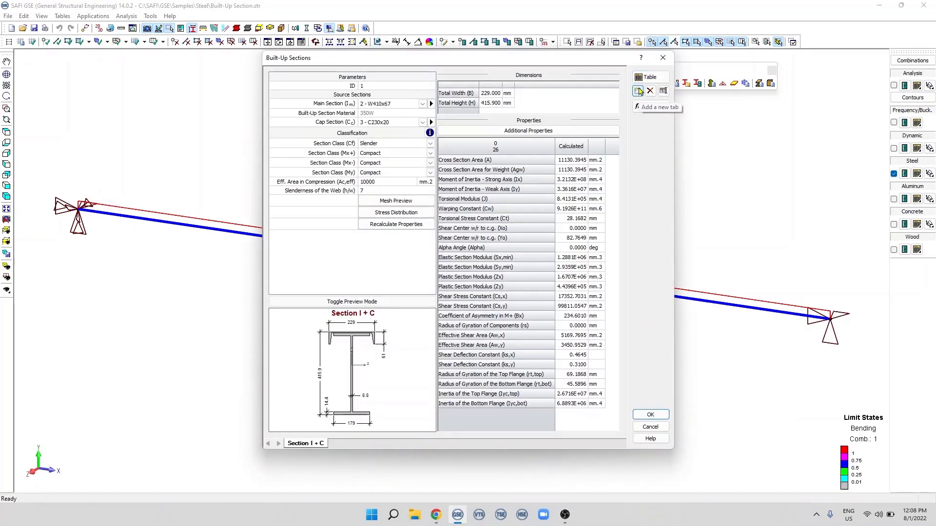
click(638, 92)
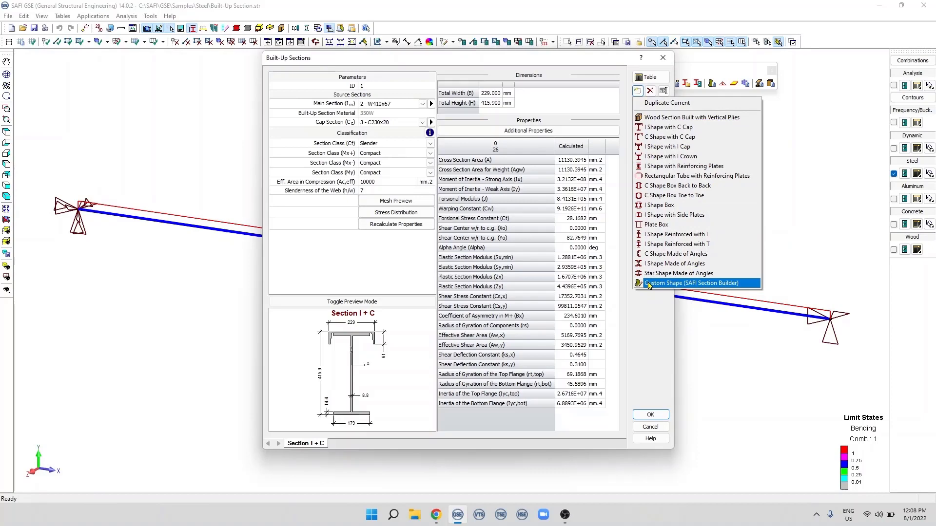
click(649, 283)
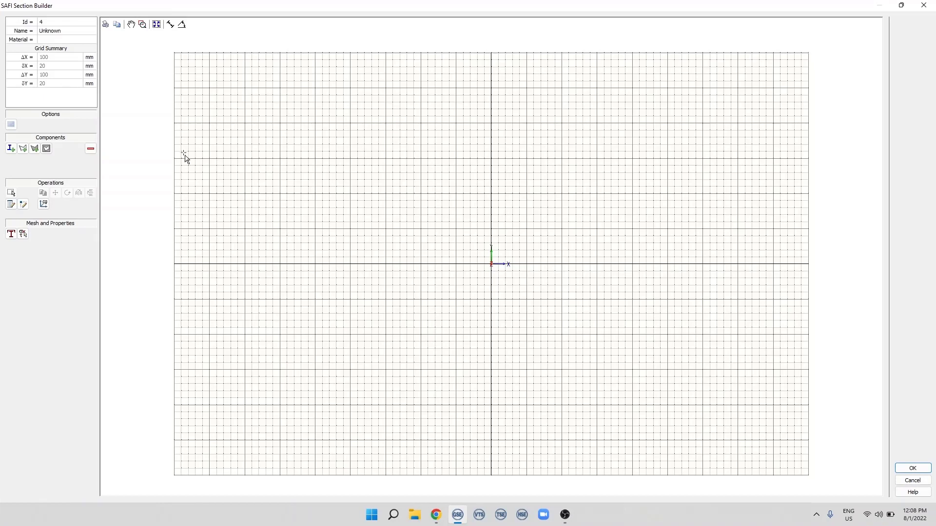
Insert the existing section "2 - W410x67 [350W]" at the grid origin
click(12, 149)
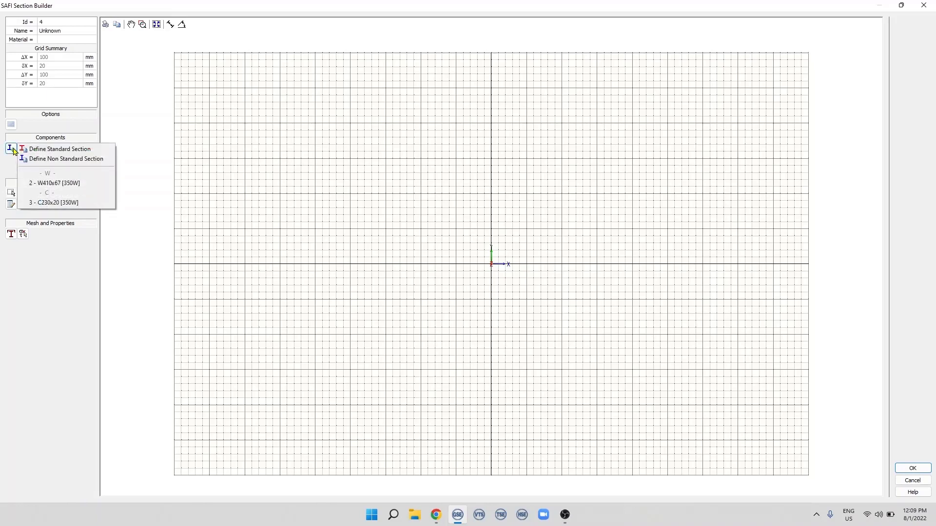
click(69, 184)
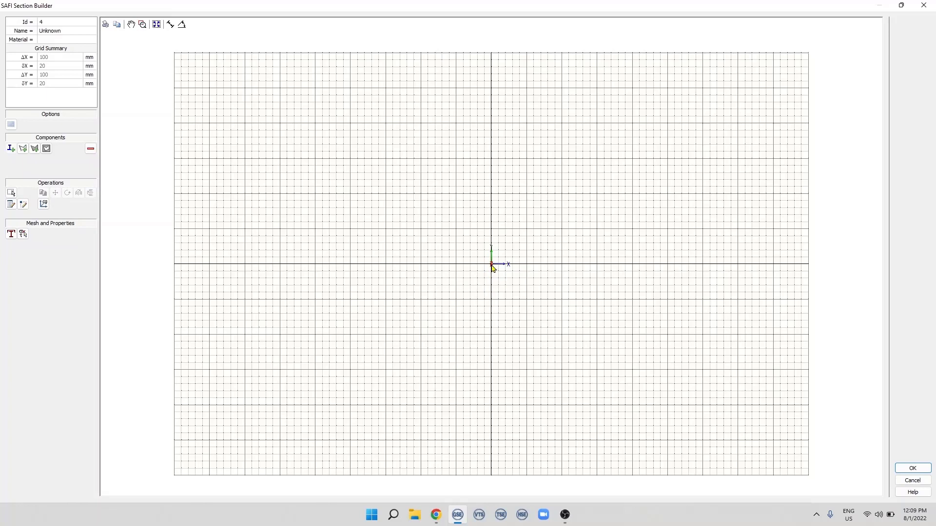
click(492, 264)
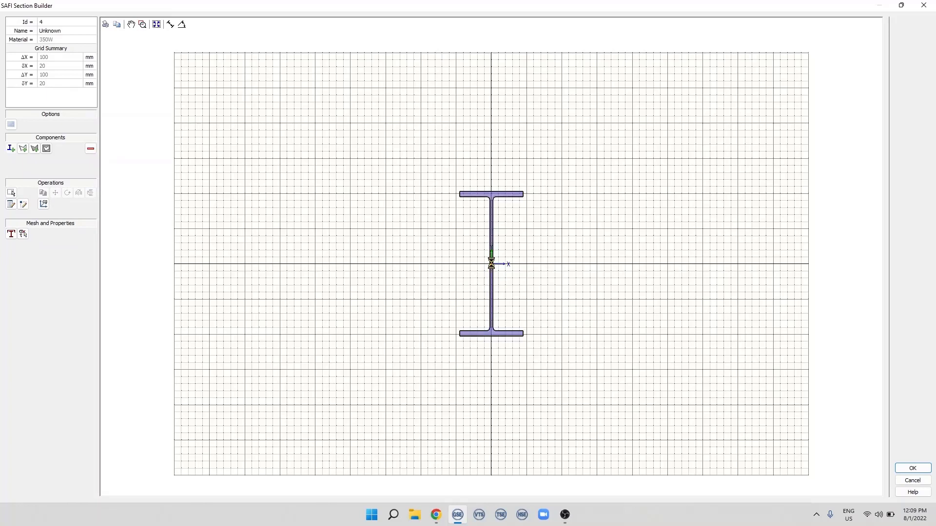
Draw a vertical 350W polyline plate about 360 mm long and about 10 mm thick between the W shape's right flange tips
click(23, 148)
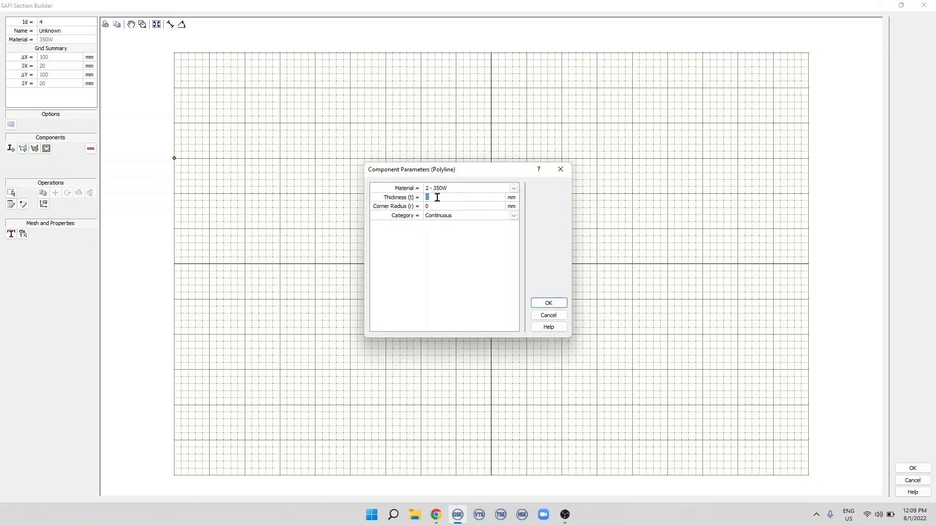
click(432, 206)
text(1)
click(547, 303)
scroll(512, 299, up, 2)
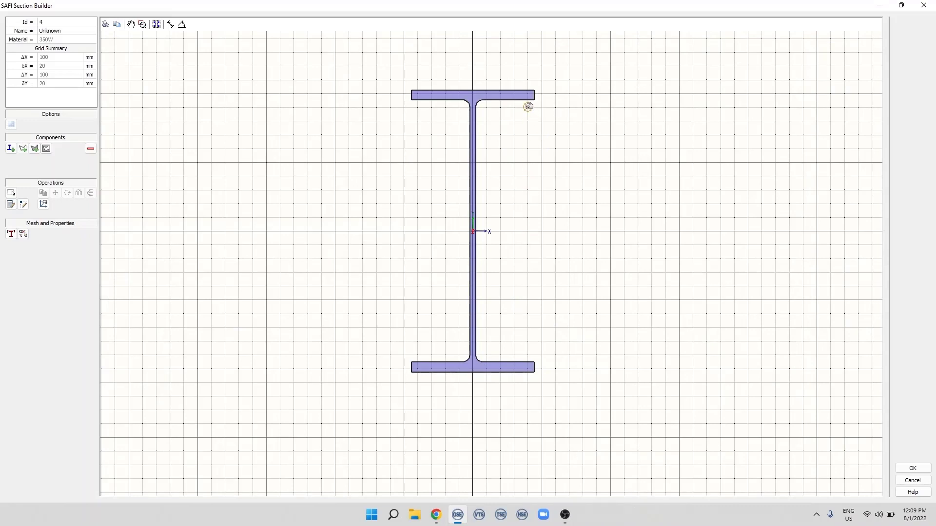
mouse_move(527, 107)
mouse_down()
mouse_move(514, 203)
mouse_move(528, 355)
mouse_up()
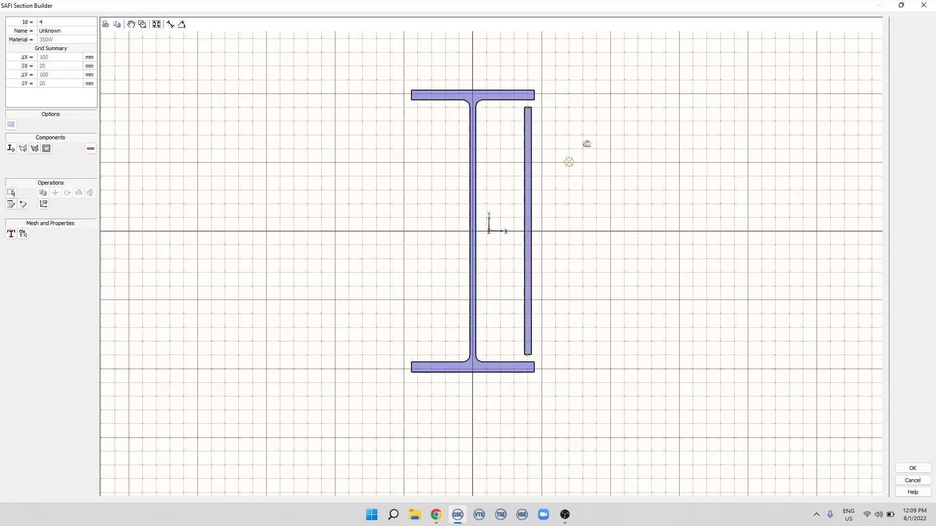
scroll(545, 236, down, 2)
scroll(429, 178, up, 2)
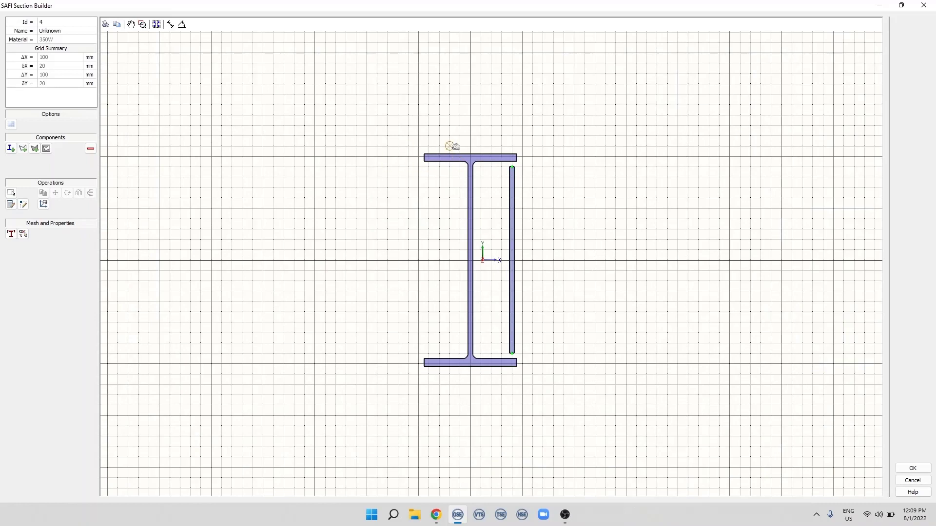
Refine the grid to 10 subspacings per 100 mm spacing along both the X and Y axes
click(12, 125)
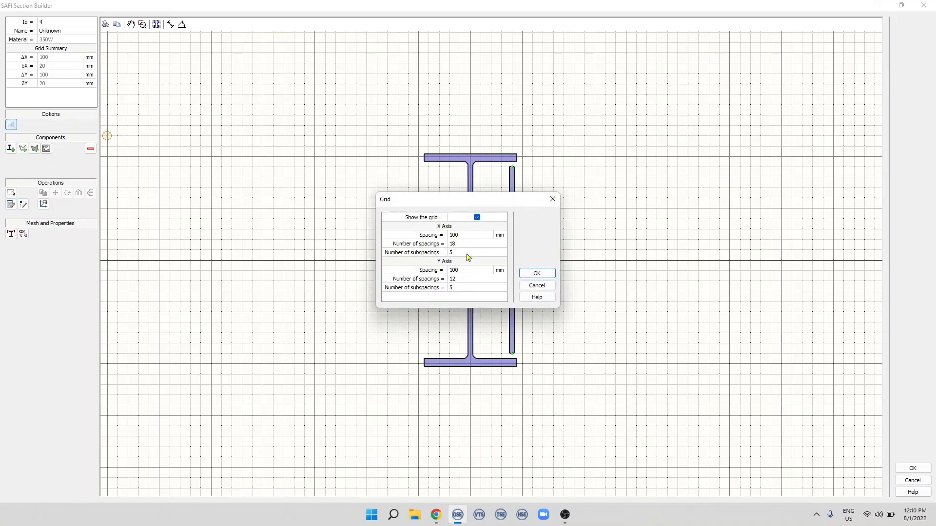
click(479, 288)
text(1)
click(537, 273)
scroll(485, 166, up, 3)
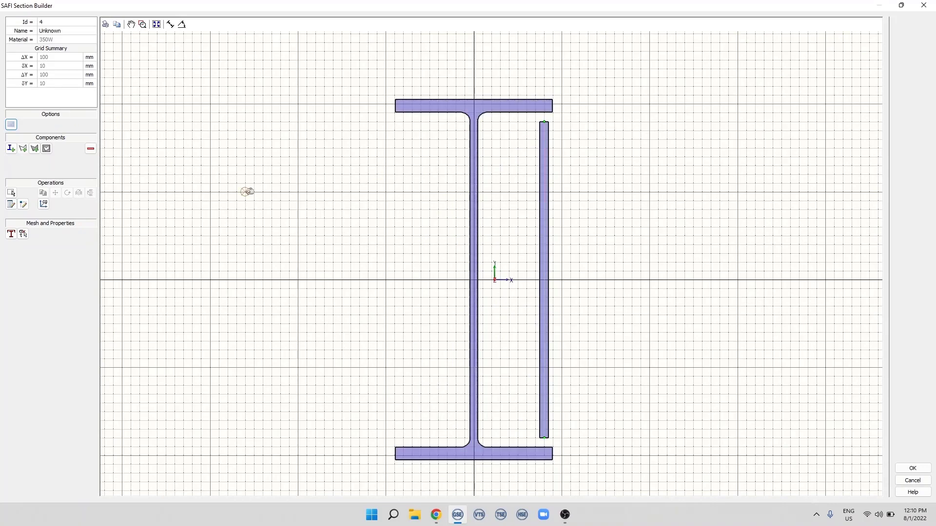
Draw a solid 350W square about 300 by 300 mm with a 10 mm corner radius to the right of the W shape
scroll(249, 190, down, 2)
click(34, 148)
text(10)
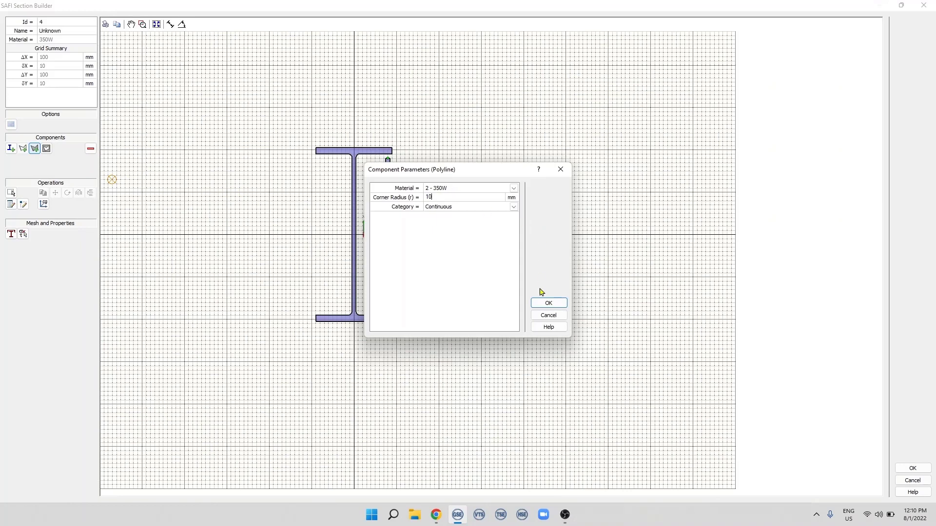
click(541, 303)
scroll(443, 158, up, 2)
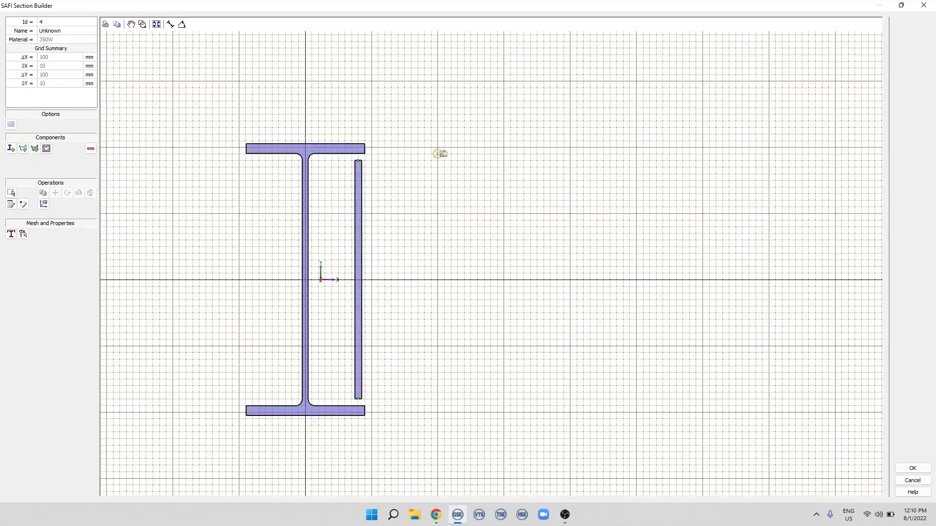
click(437, 146)
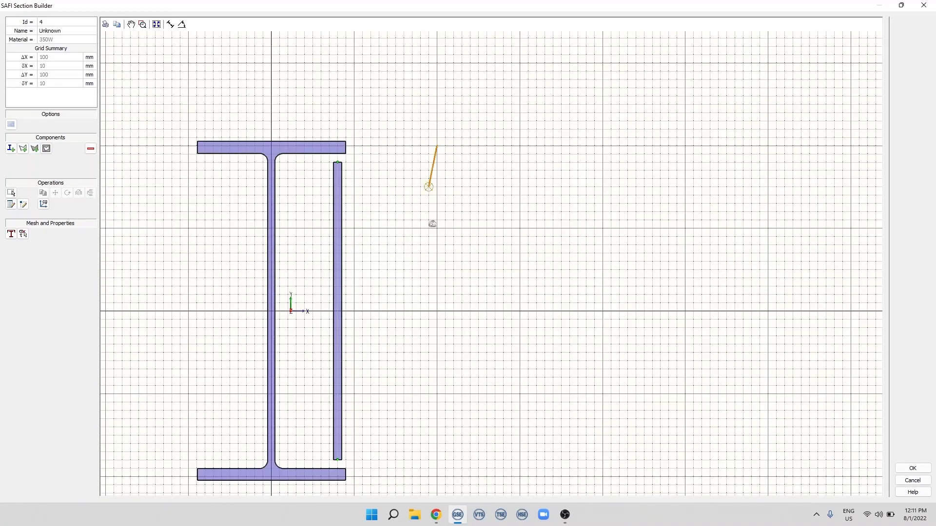
click(437, 394)
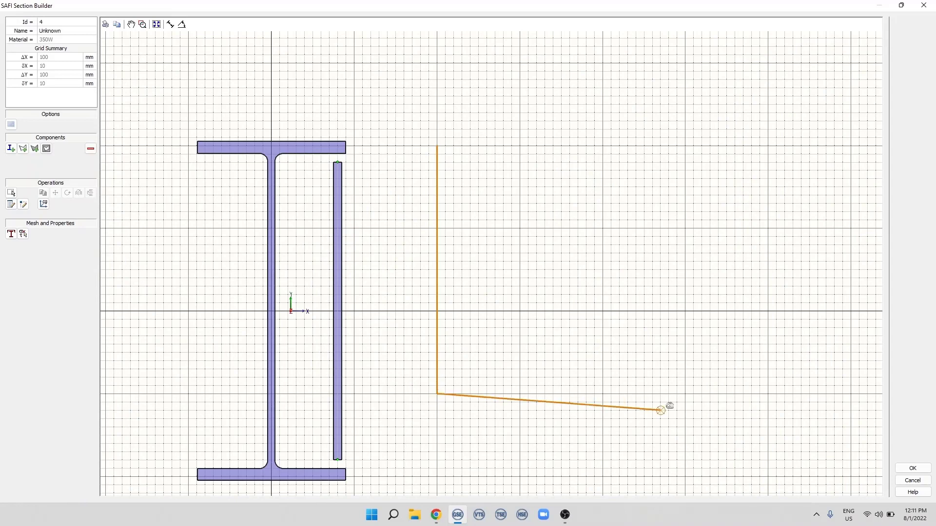
click(685, 393)
click(685, 146)
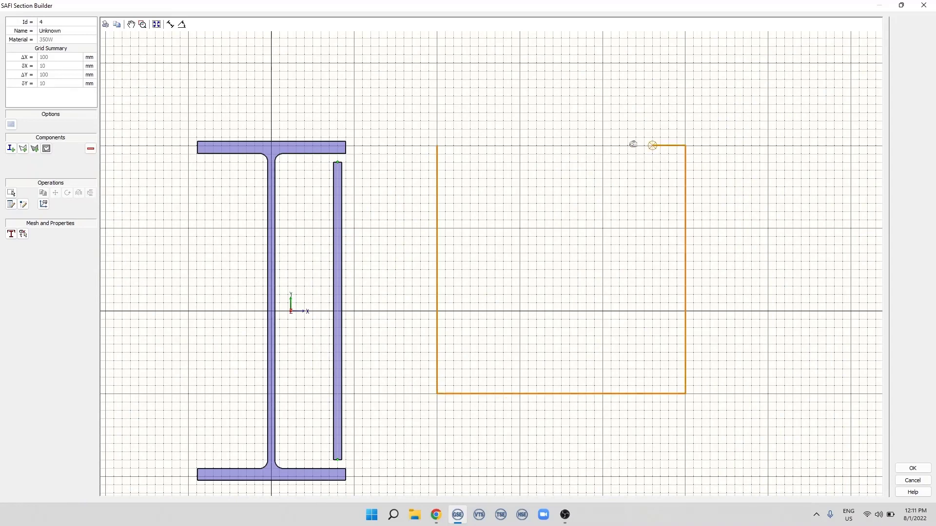
click(438, 145)
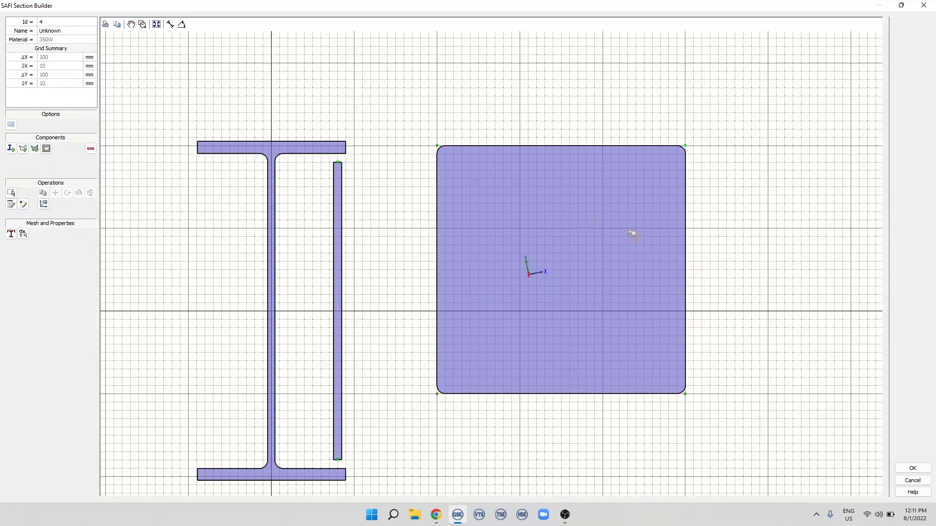
Cut a square opening about 260 by 260 mm with a 10 mm corner radius inside the solid square
click(46, 149)
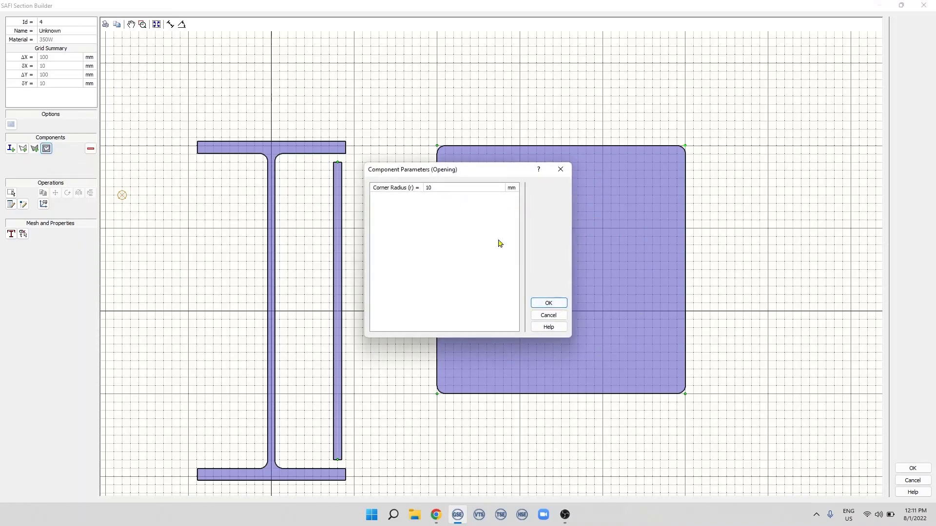
click(548, 303)
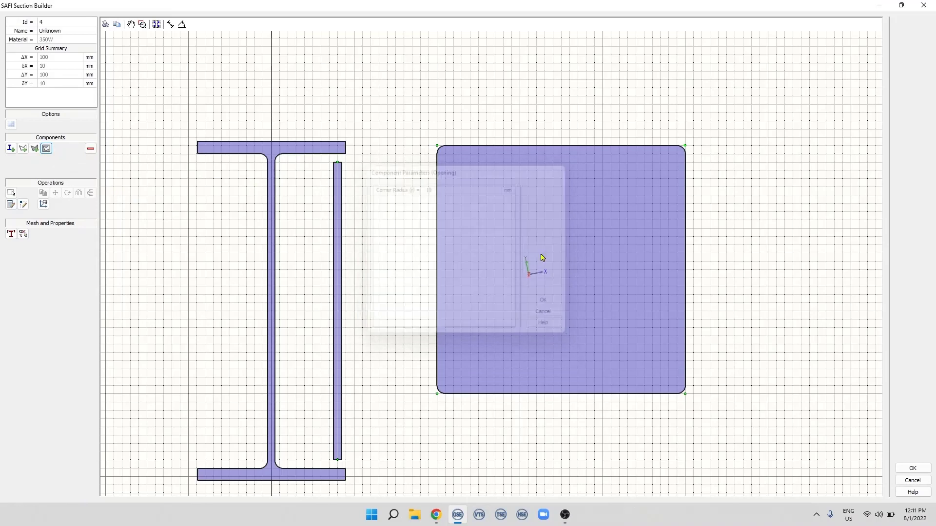
click(454, 378)
click(454, 378)
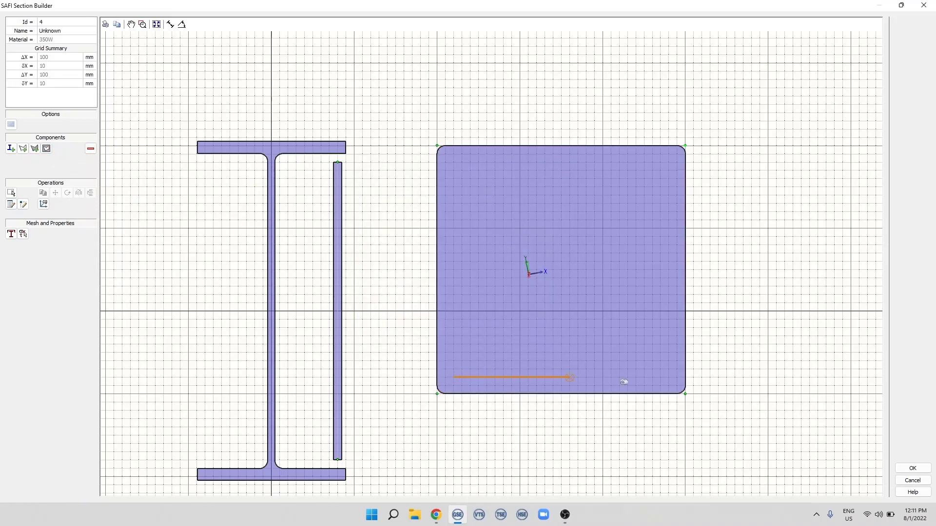
click(671, 378)
click(670, 161)
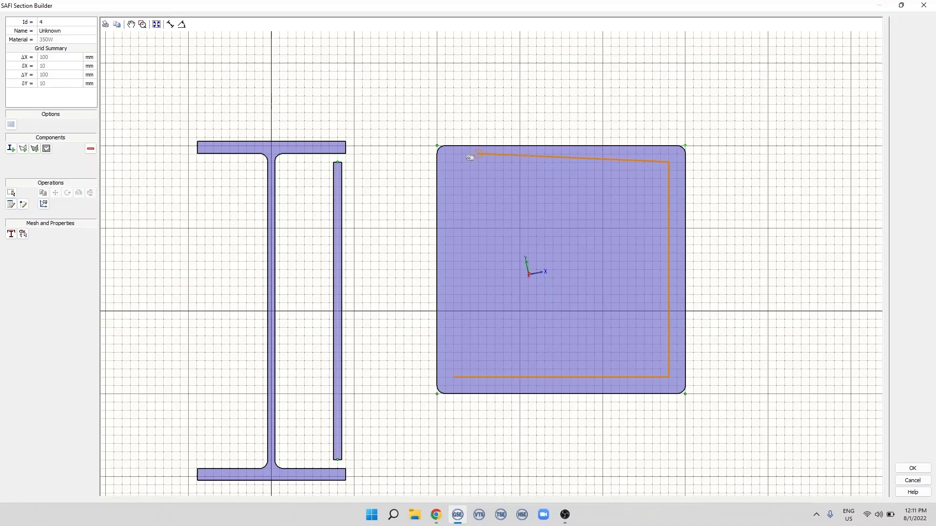
click(454, 161)
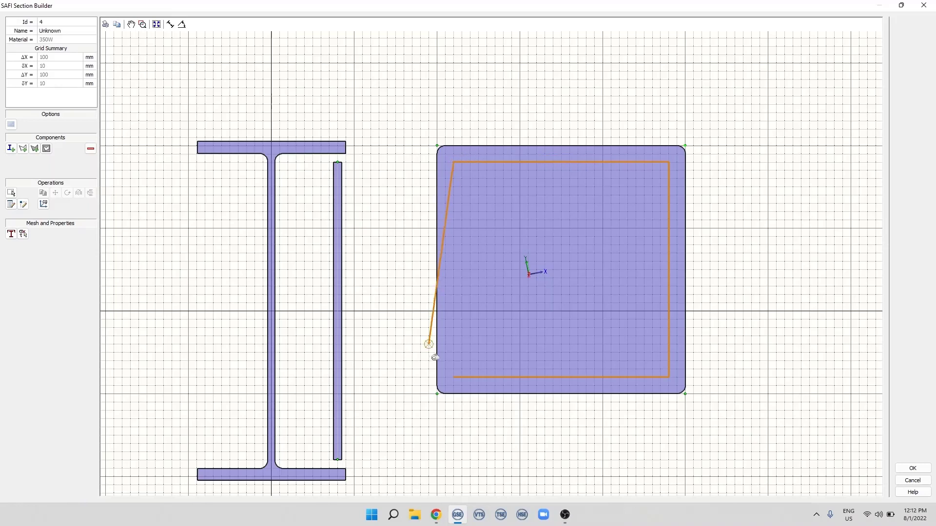
click(455, 377)
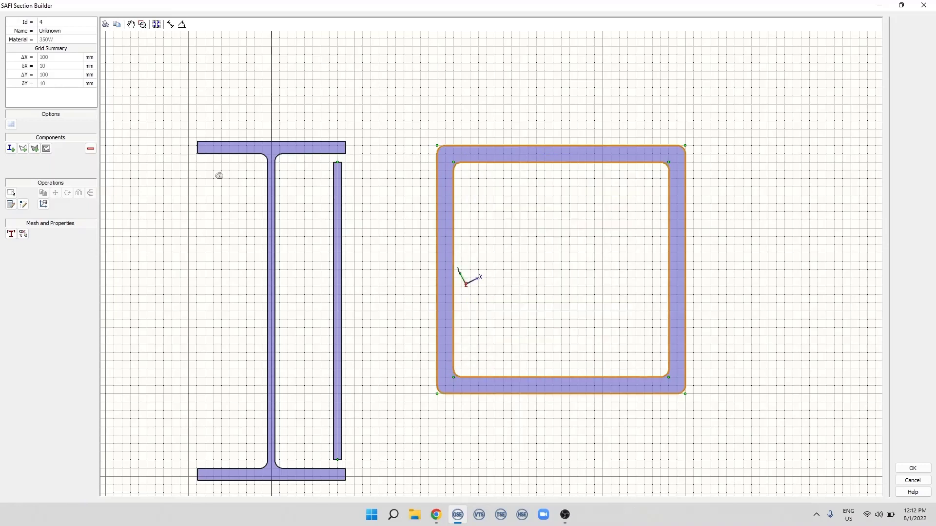
Delete the hollow square beside the W shape
click(90, 149)
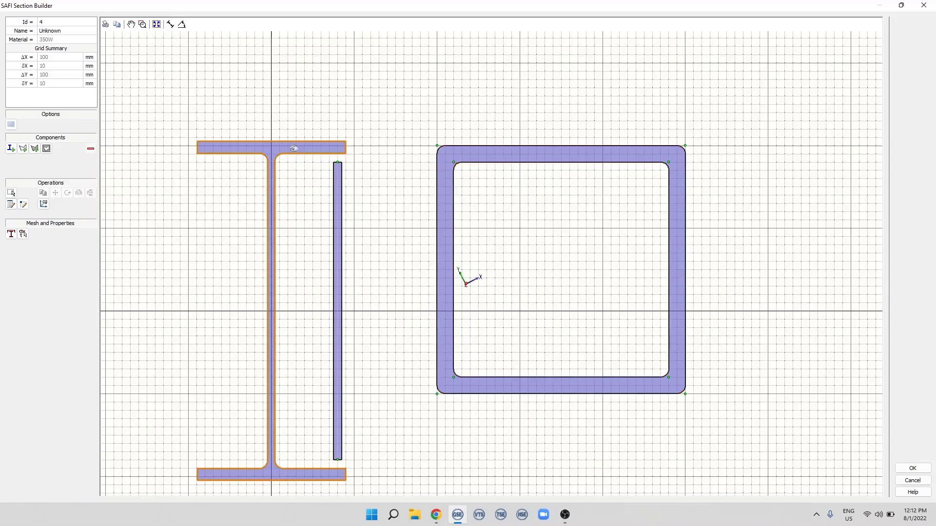
click(519, 153)
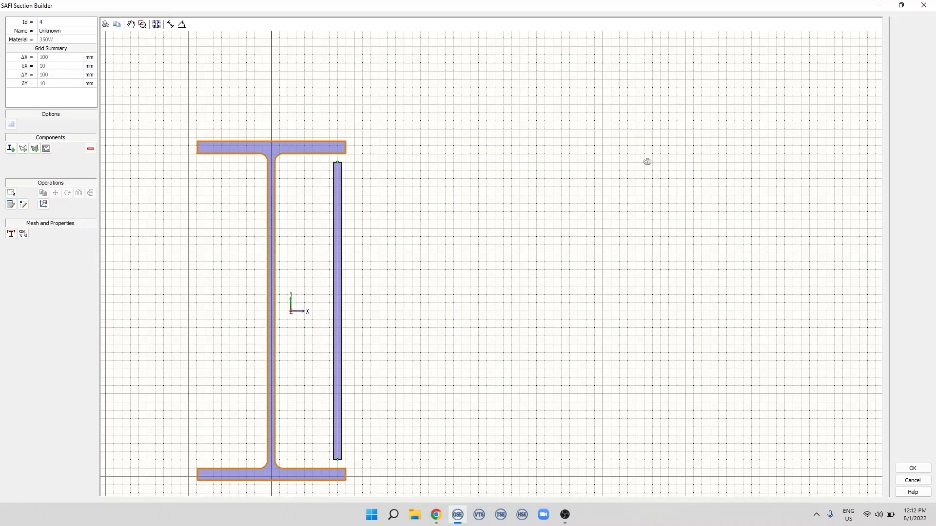
Copy the vertical plate from the W shape's right side to its left side, offset about 160 mm left and 180 mm up
scroll(441, 246, down, 3)
scroll(438, 251, up, 4)
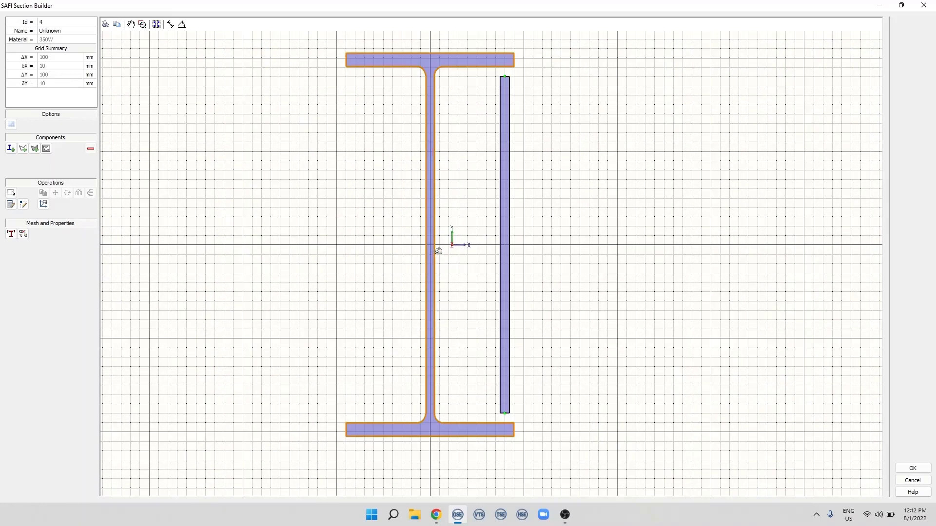
click(11, 193)
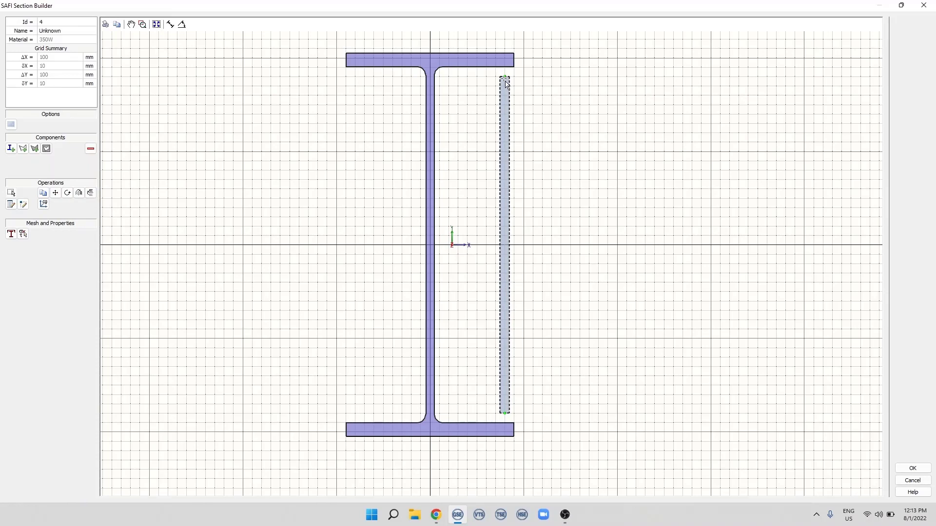
click(55, 193)
click(355, 78)
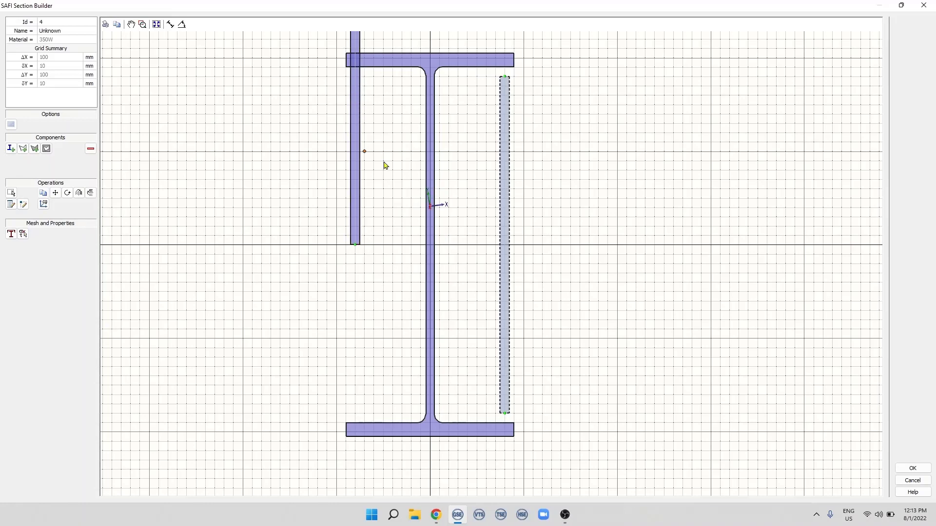
Move the copied left plate 180 mm straight down so it sits between the W shape's left flange tips
scroll(381, 199, down, 2)
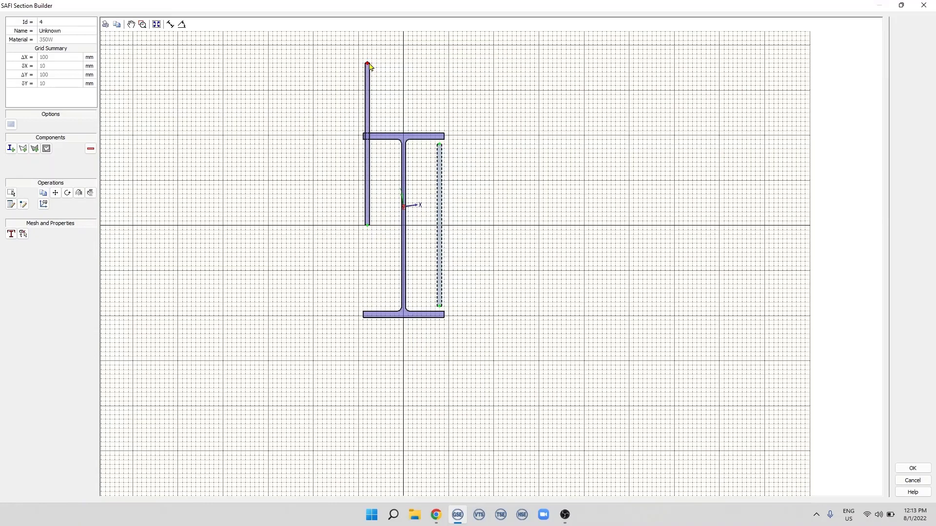
scroll(370, 69, up, 1)
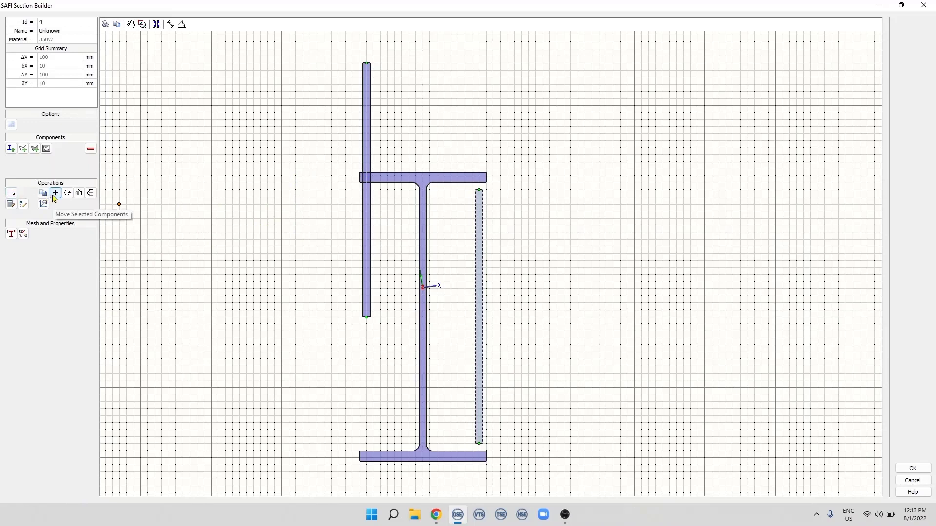
drag(375, 56, 354, 95)
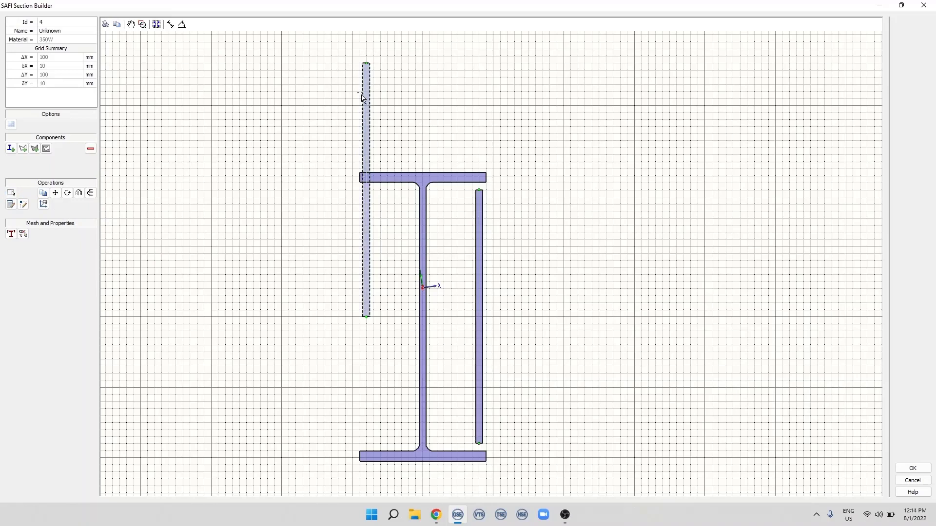
click(55, 193)
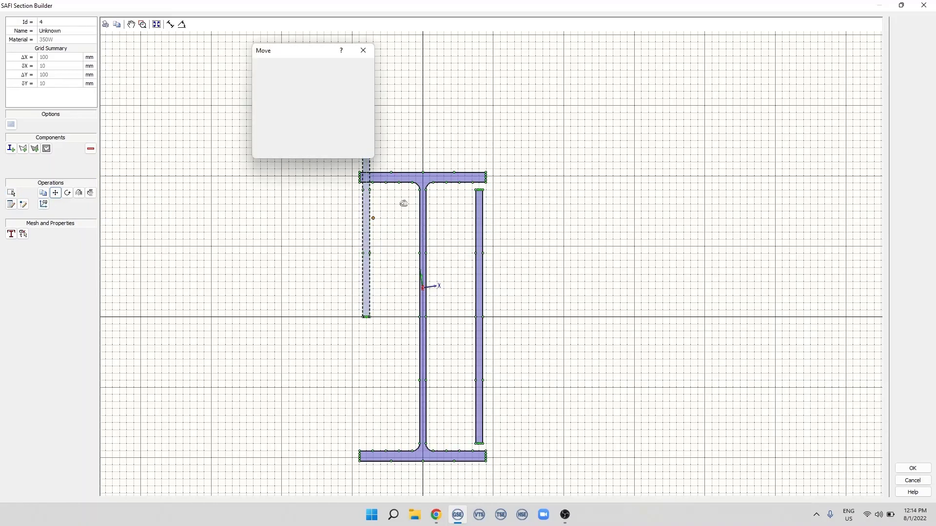
drag(287, 57, 213, 67)
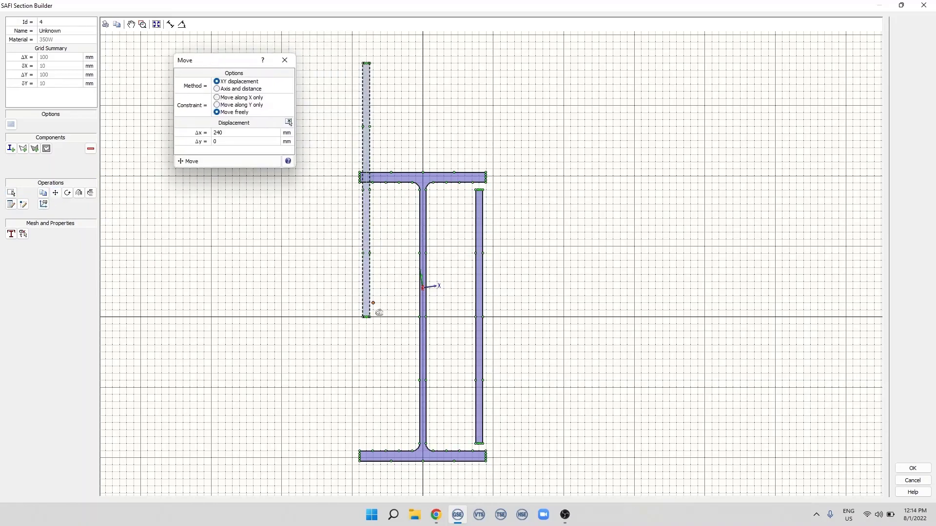
scroll(371, 317, up, 3)
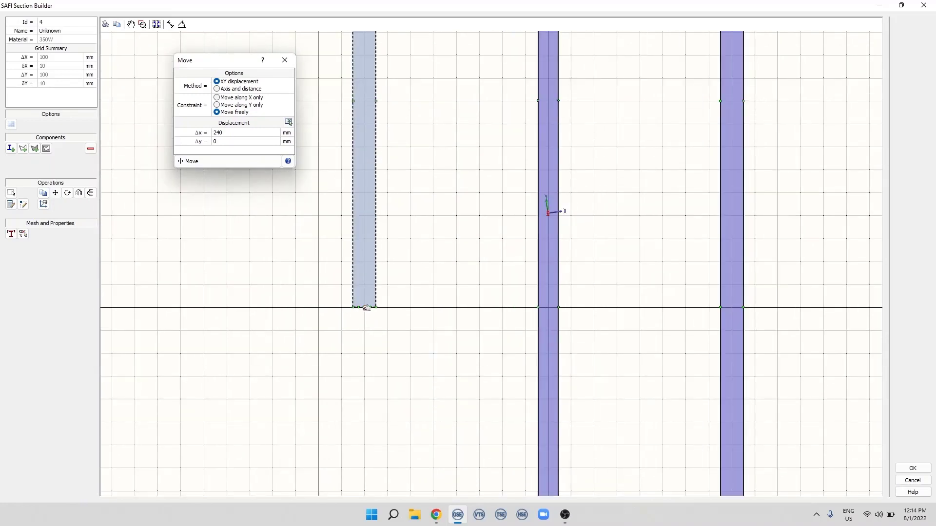
click(366, 308)
scroll(364, 249, down, 3)
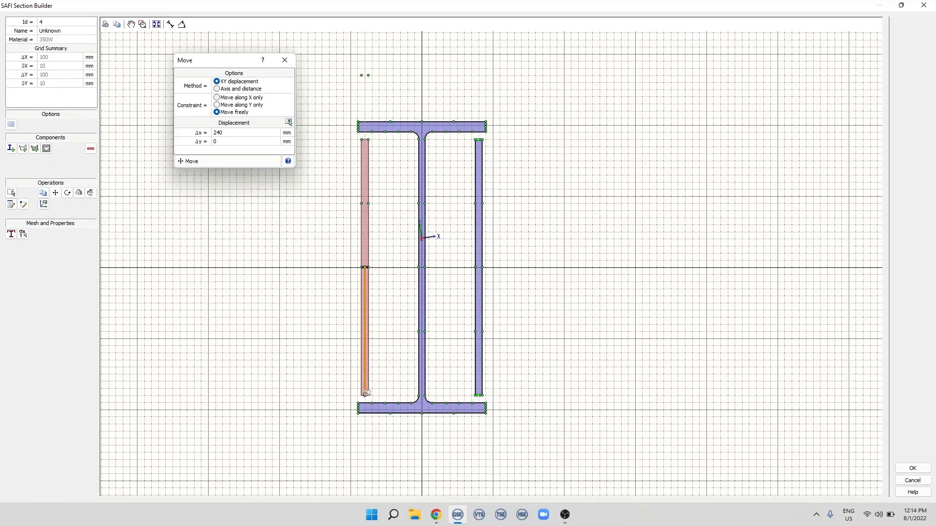
scroll(366, 394, up, 3)
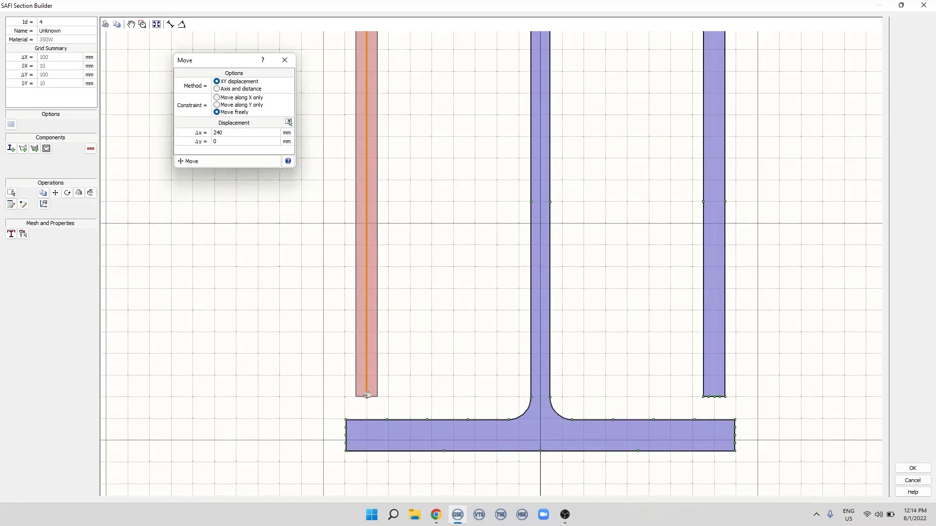
click(366, 395)
scroll(389, 359, down, 3)
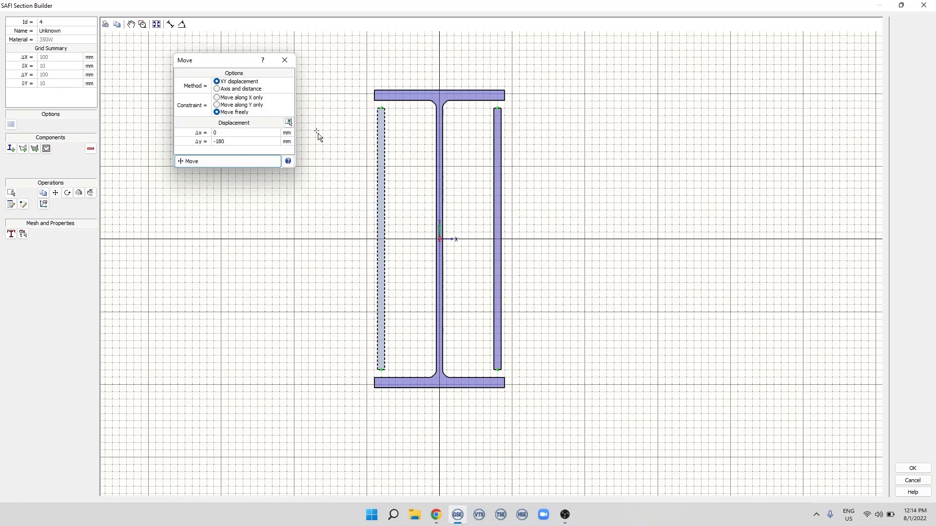
click(291, 63)
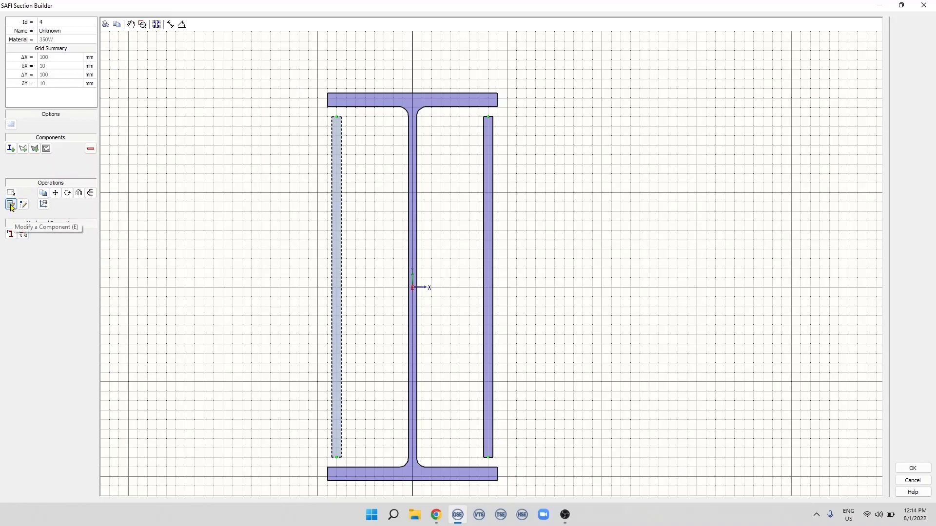
Examine the left plate's polyline specifications, transforms and vertex coordinates without changing them
click(488, 221)
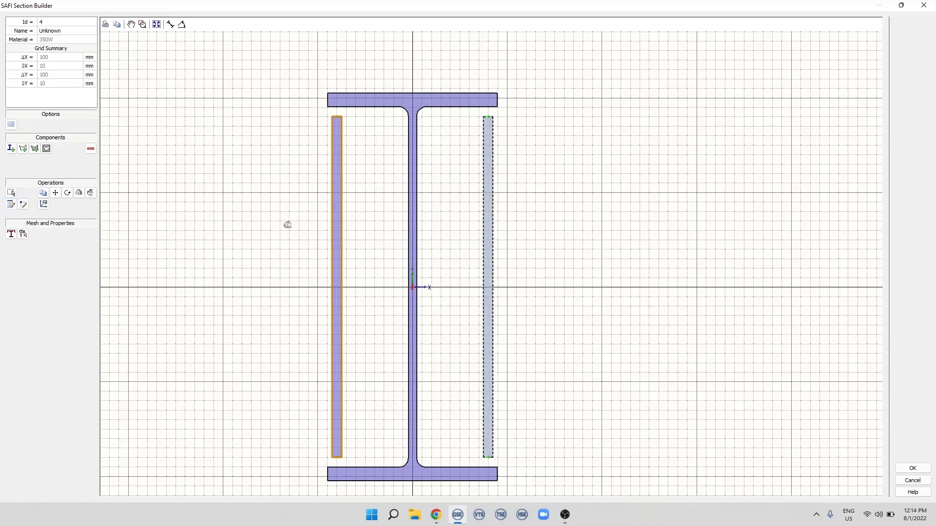
click(11, 204)
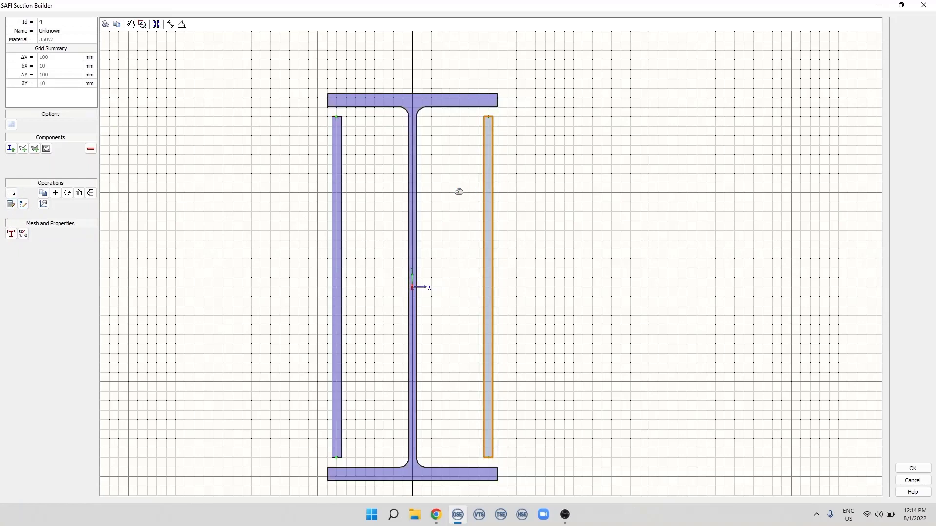
click(334, 195)
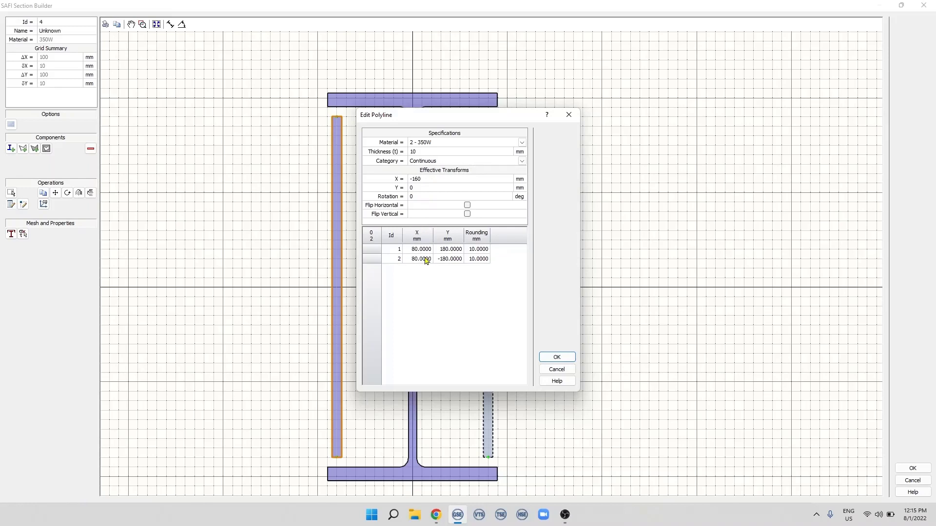
click(549, 358)
Open the W shape's component parameters and check which sections are available to replace it
click(418, 195)
double_click(418, 198)
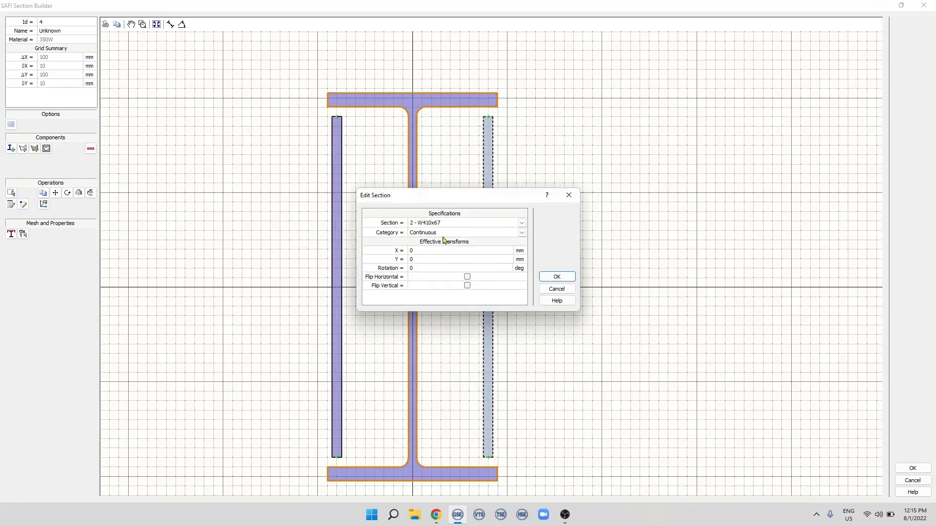
click(473, 225)
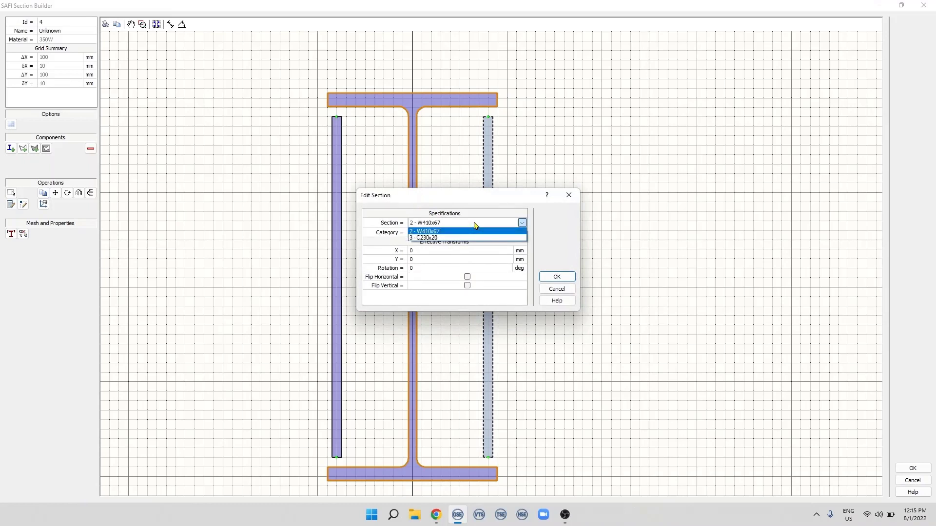
click(463, 212)
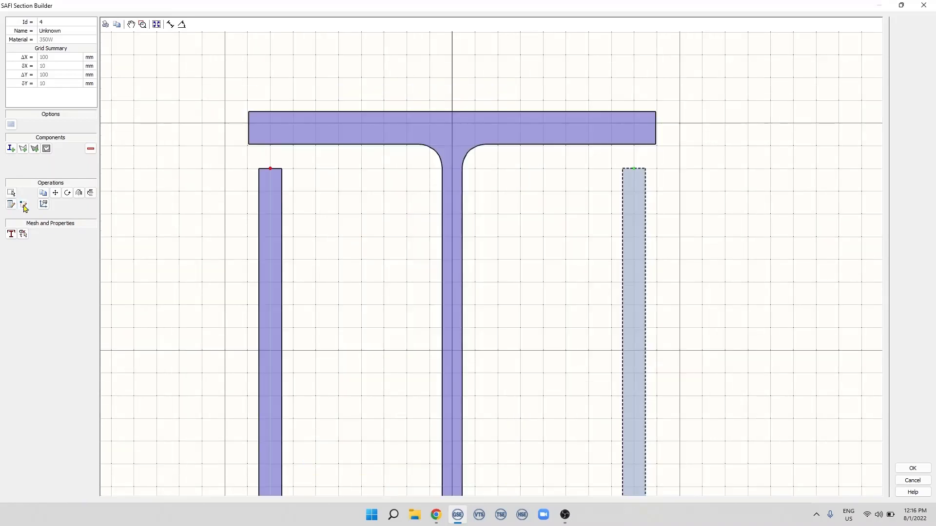
Open the top vertex of the left plate to inspect its coordinates and interior rounding
scroll(271, 168, up, 3)
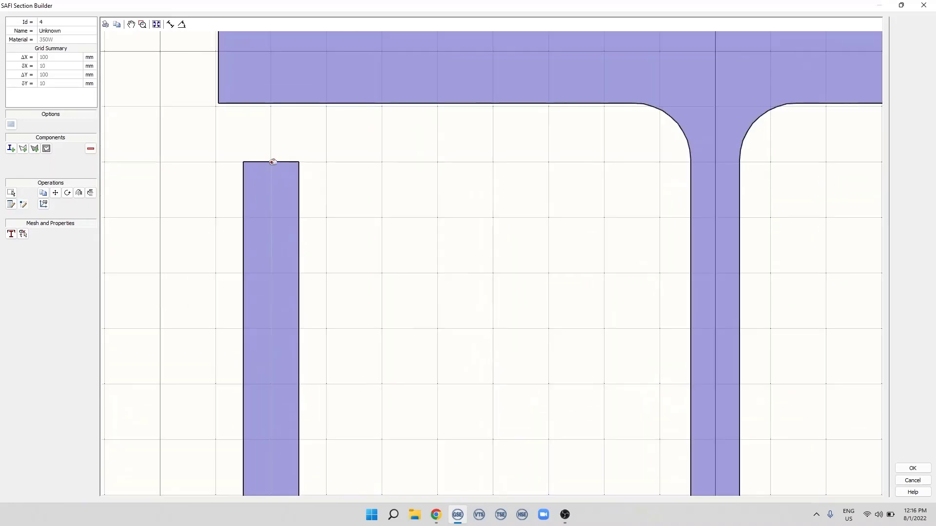
click(271, 163)
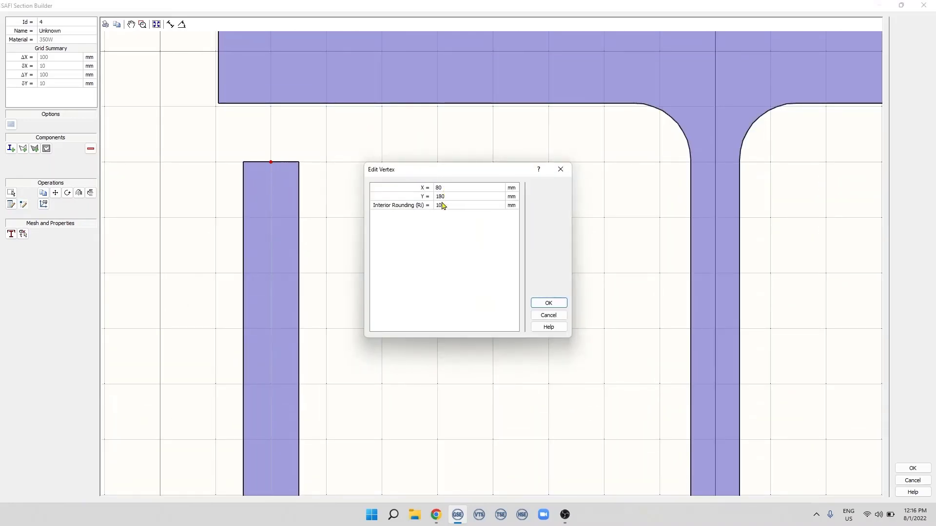
double_click(439, 206)
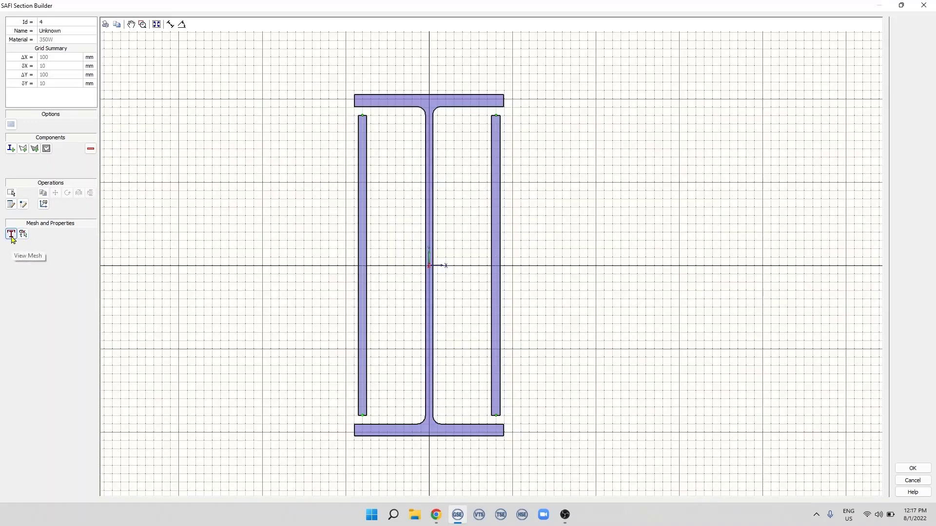
Preview the finite element mesh of the built-up section and inspect it around the upper web-flange junction
click(11, 234)
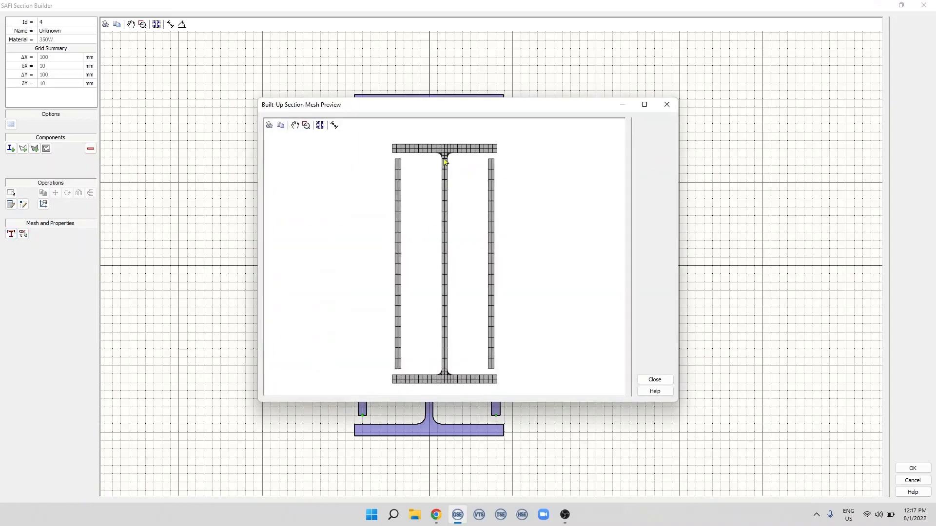
scroll(444, 163, up, 5)
scroll(378, 167, down, 2)
scroll(504, 236, down, 2)
scroll(524, 247, down, 2)
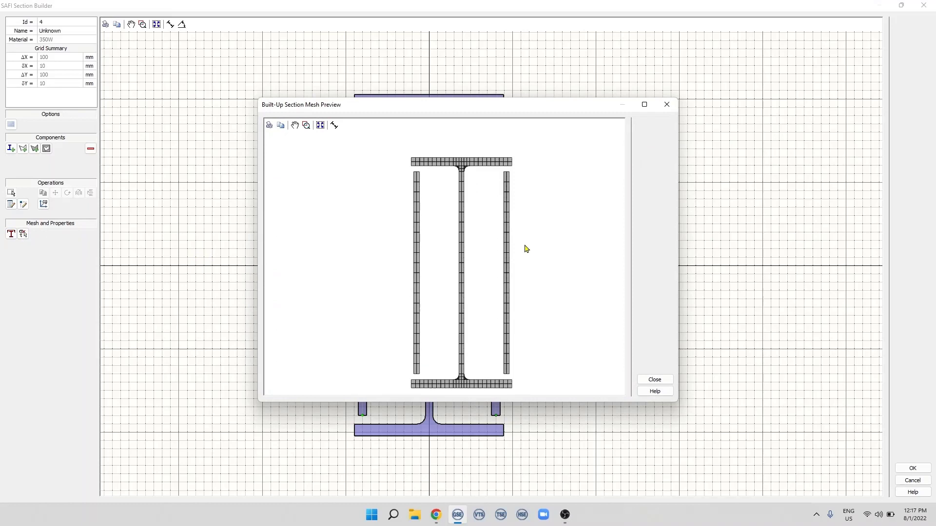
click(653, 379)
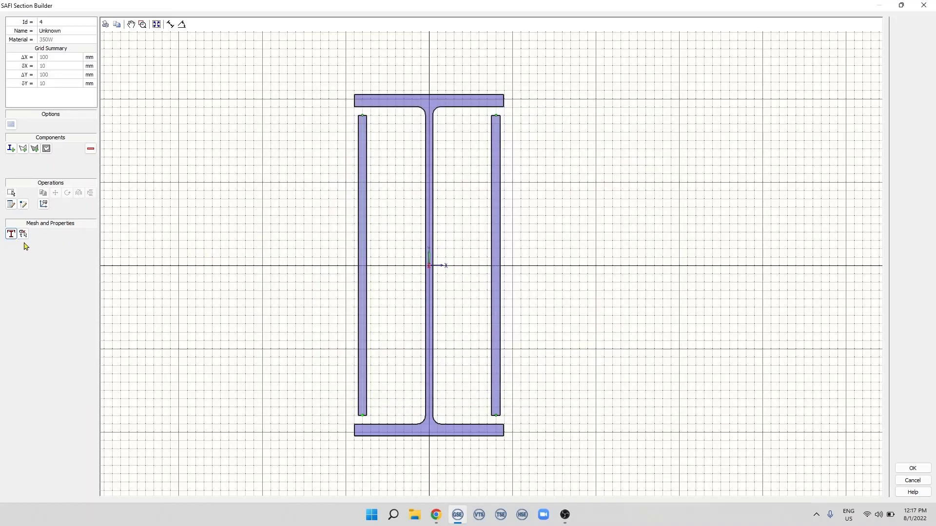
Open the calculated properties and stress distribution, and apply a bending moment My of 50 kN-m
click(24, 234)
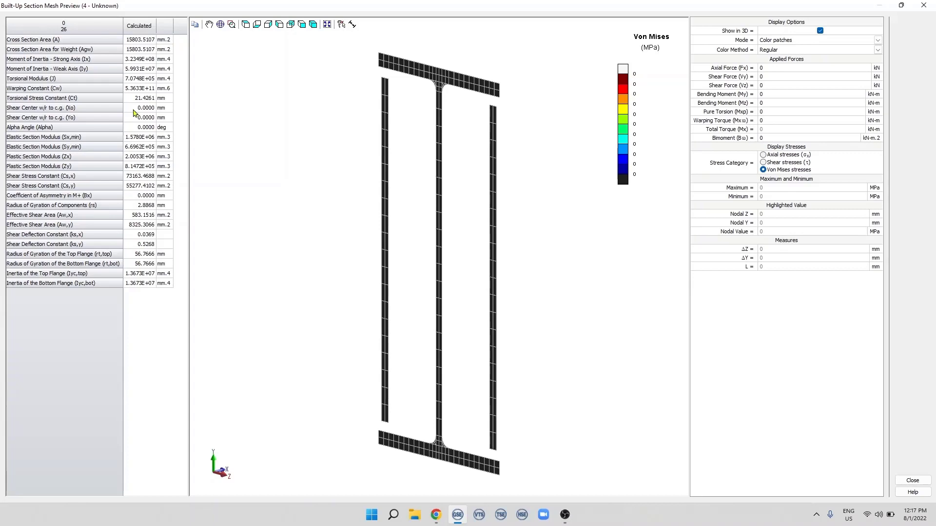
double_click(768, 94)
text(50)
key(Tab)
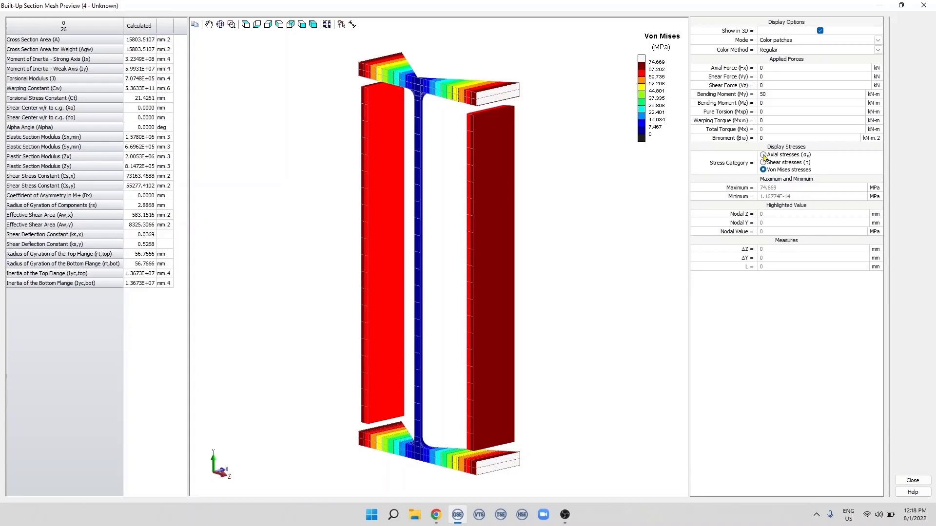
Compare the axial, shear and Von Mises stress distributions on the section, finishing on axial stresses
click(764, 155)
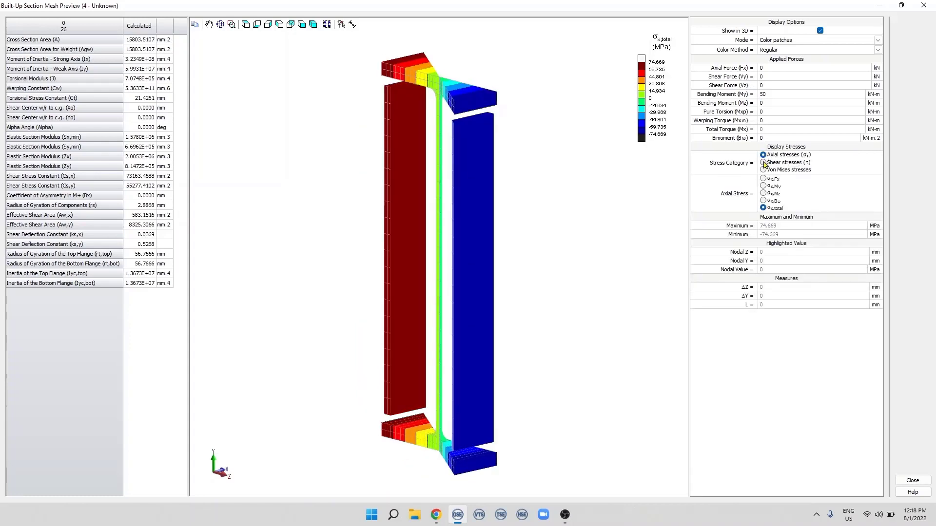
click(763, 163)
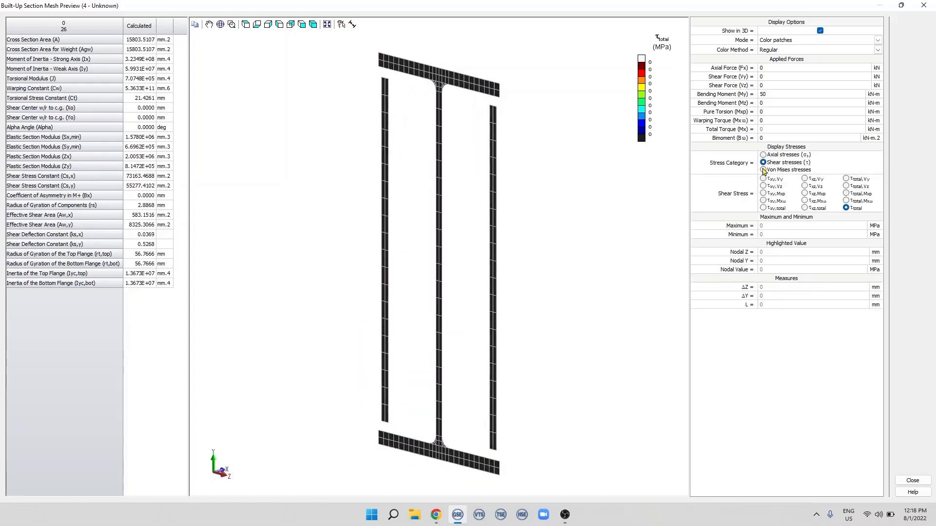
click(764, 170)
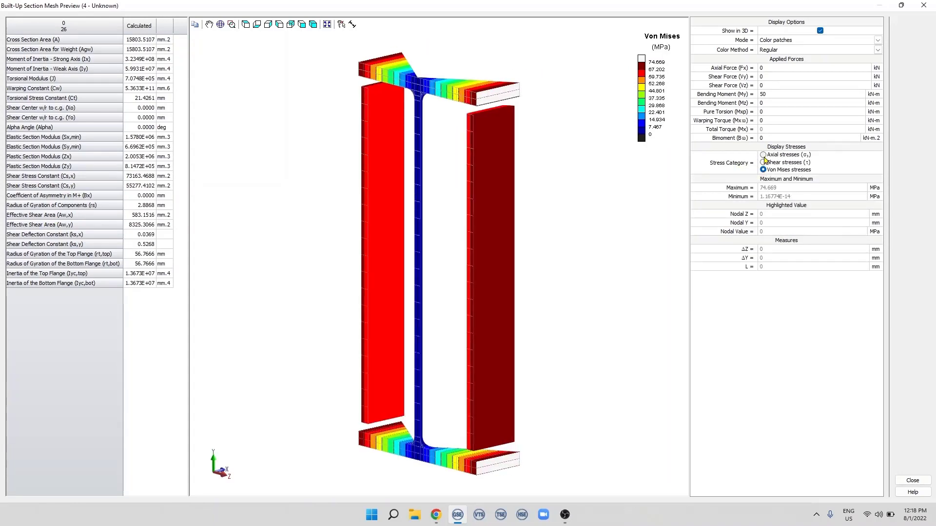
click(763, 155)
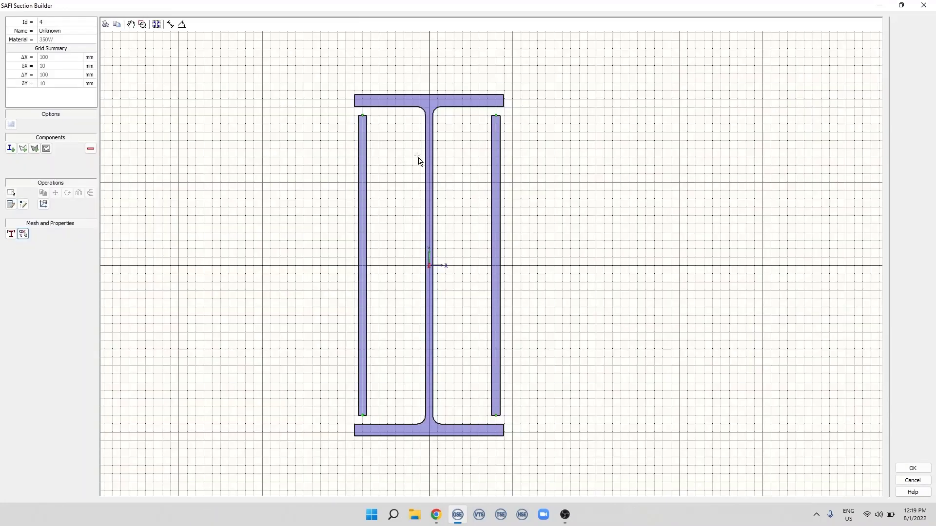
Name the custom section "I with plate" and accept it to leave the section builder
double_click(75, 30)
text(I with plate)
click(916, 469)
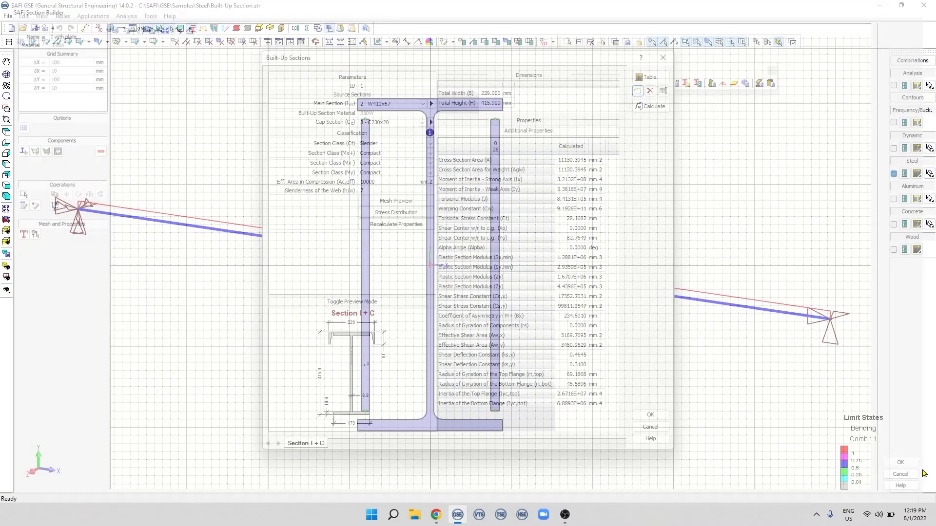